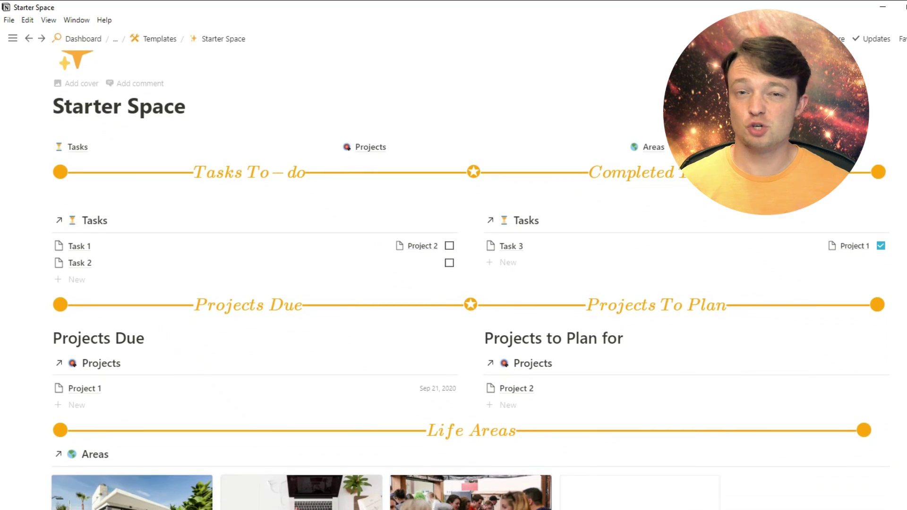
scroll(470, 299, "down", 3)
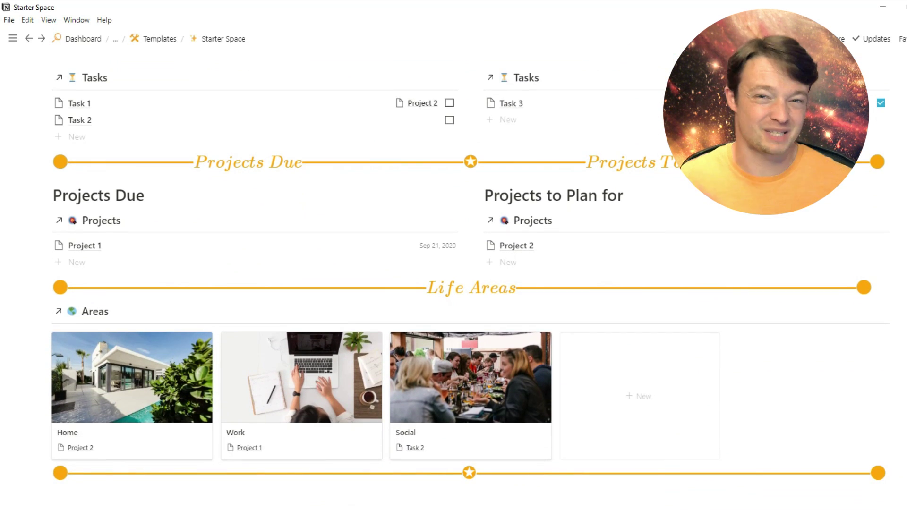
Step: Leave the Starter Space page and open the empty PARA page through the Dashboard
scroll(471, 298, "up", 5)
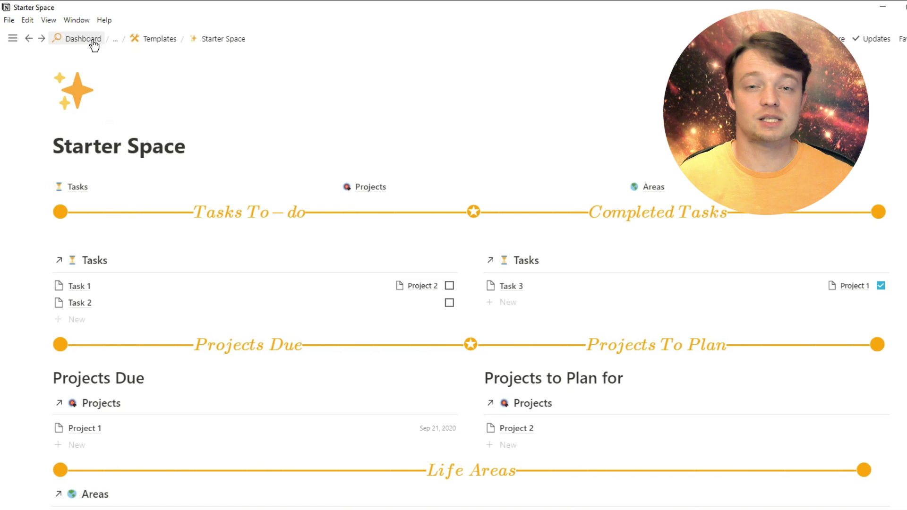
left_click(90, 39)
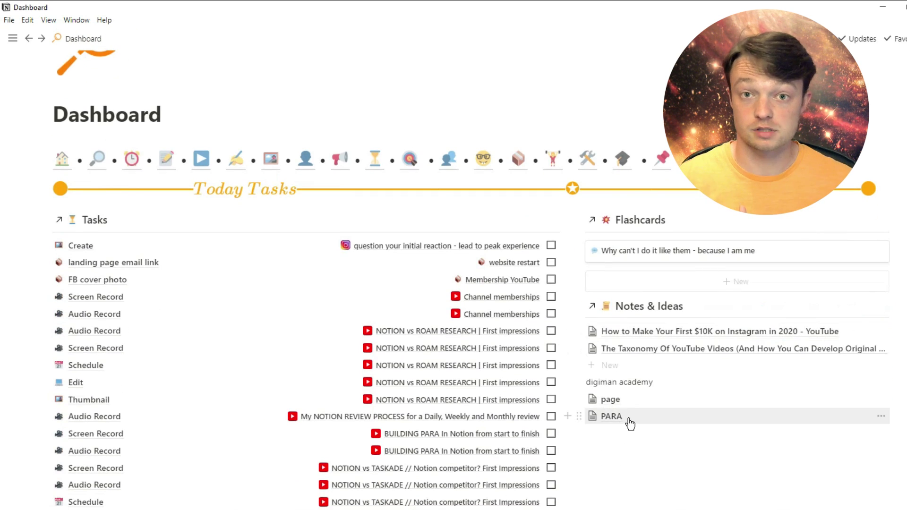
left_click(628, 418)
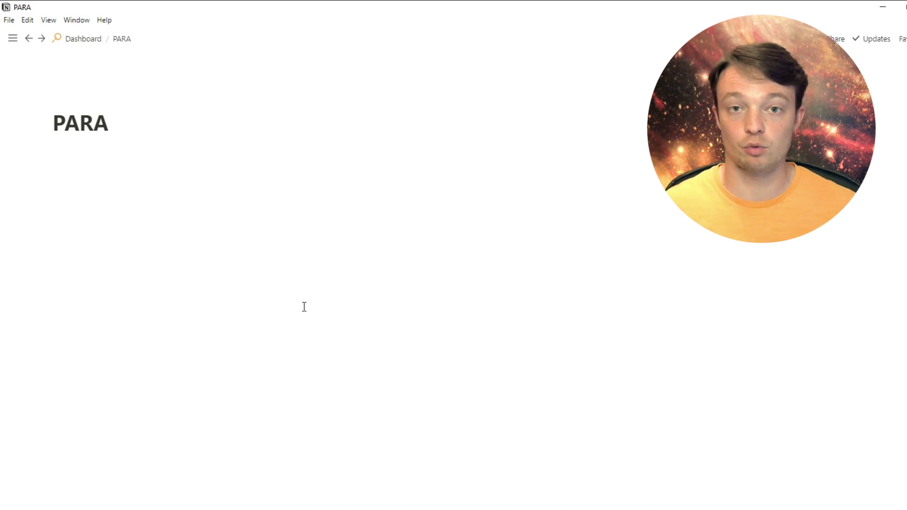
Step: Insert an inline table under the PARA title named PARA Projects
left_click(102, 154)
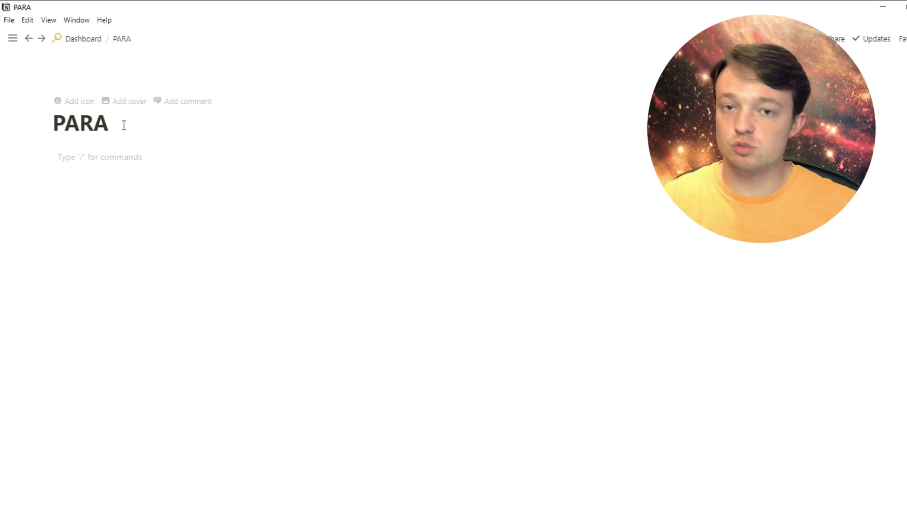
type("/data")
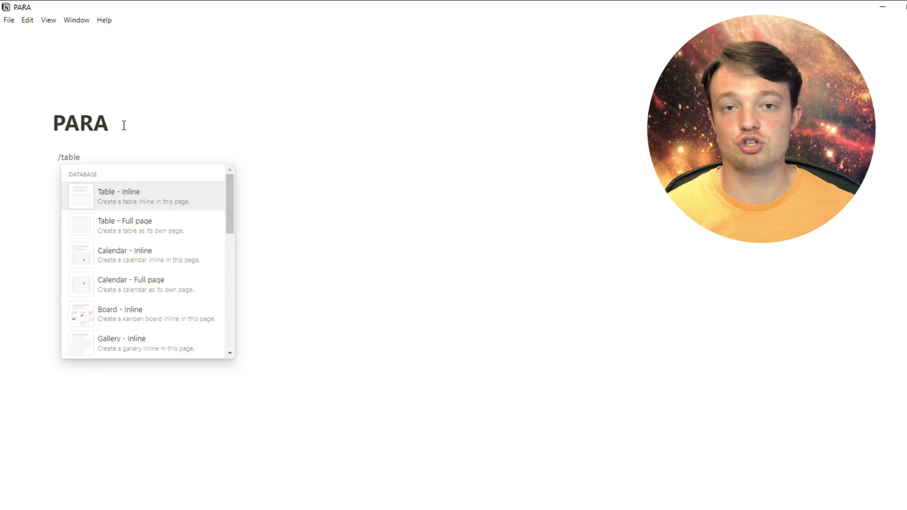
key("Return")
type("PARA")
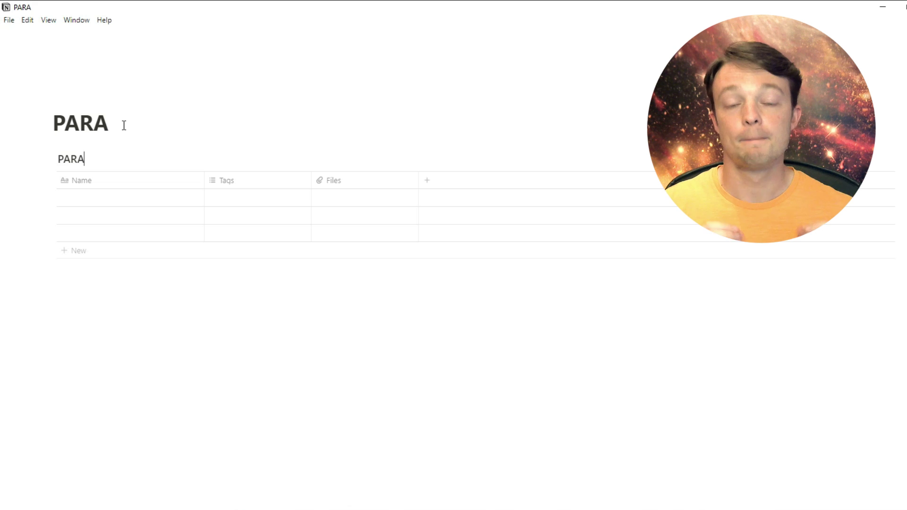
type(" Projects")
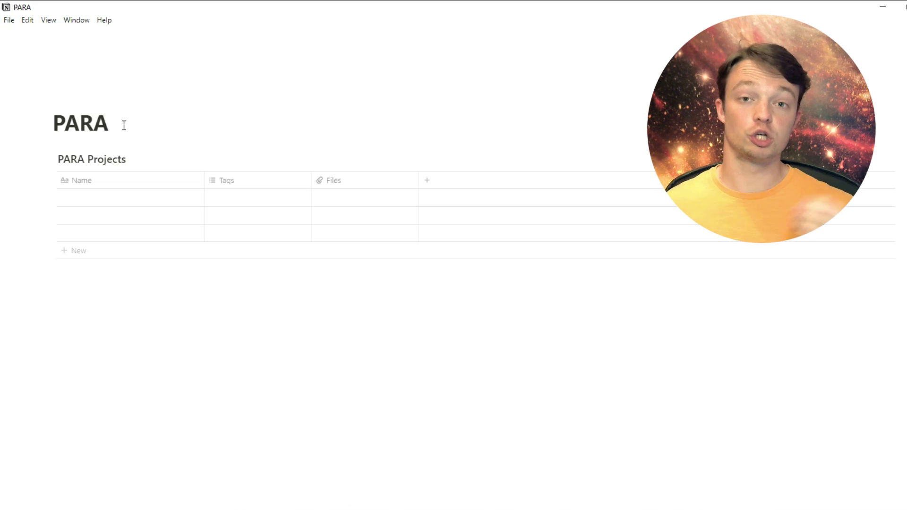
Step: Add a second inline table below it named PARA Areas
left_click(98, 289)
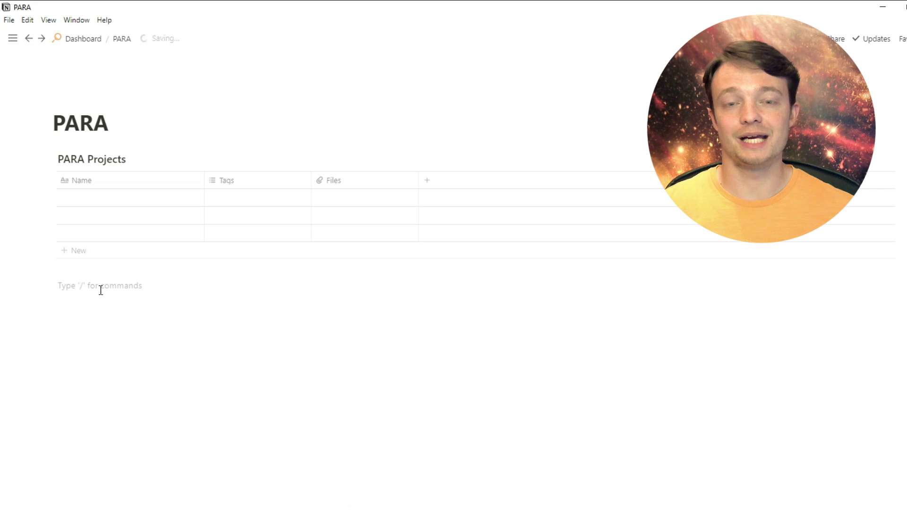
type("/table")
key("Return")
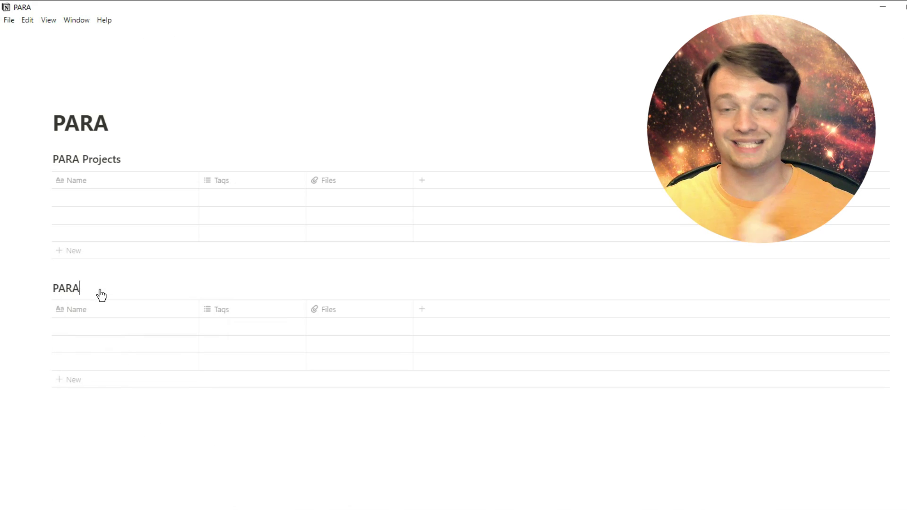
type("PARA Areas")
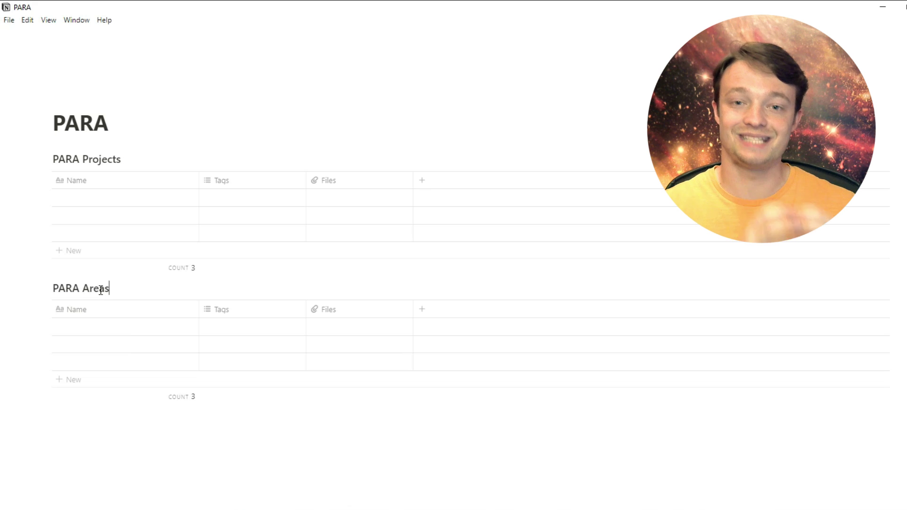
Step: Add a third inline table below PARA Areas named PARA Resources
left_click(91, 424)
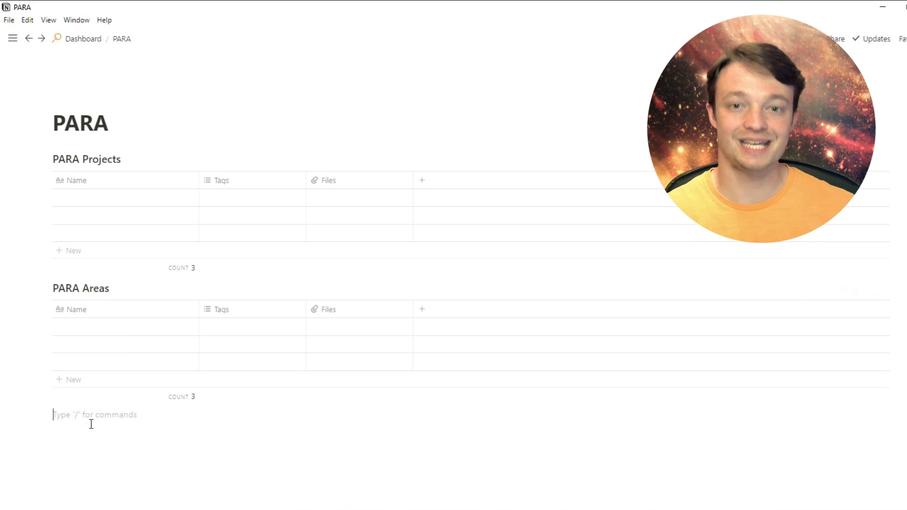
type("/table")
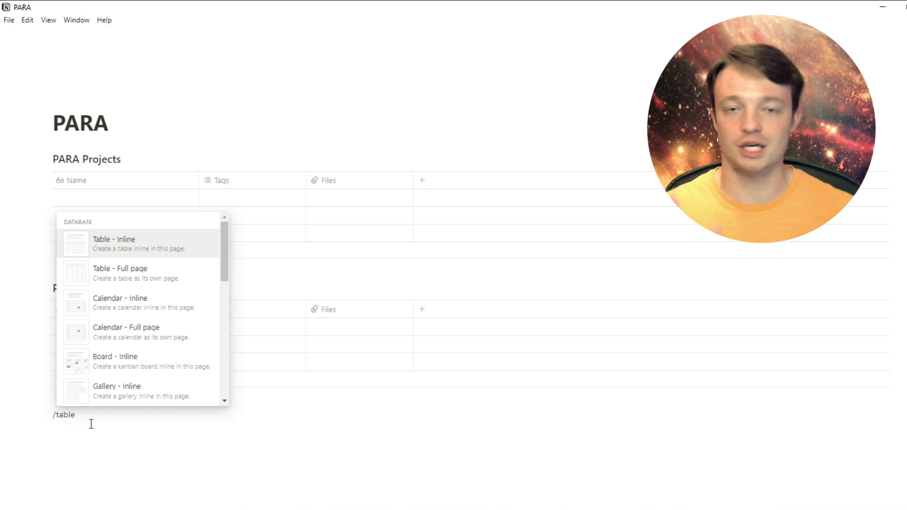
key("Return")
type("PARA Resources")
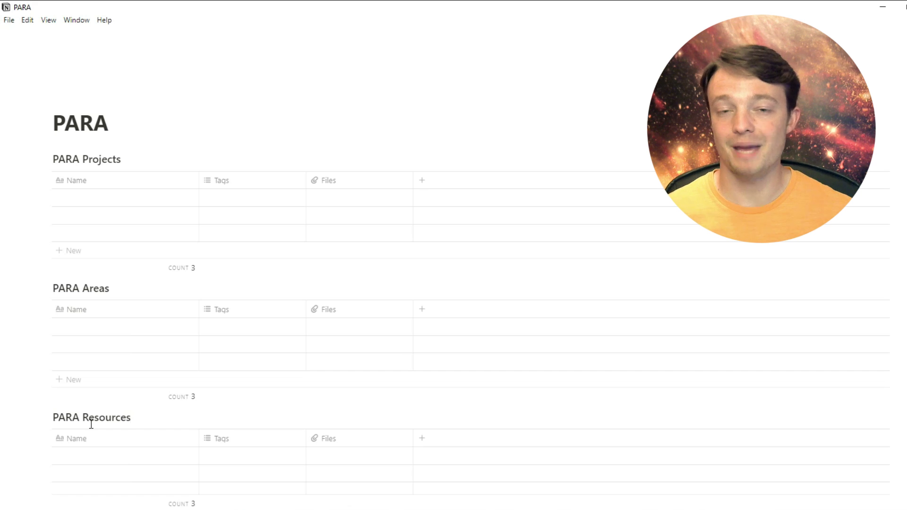
scroll(92, 425, "down", 1)
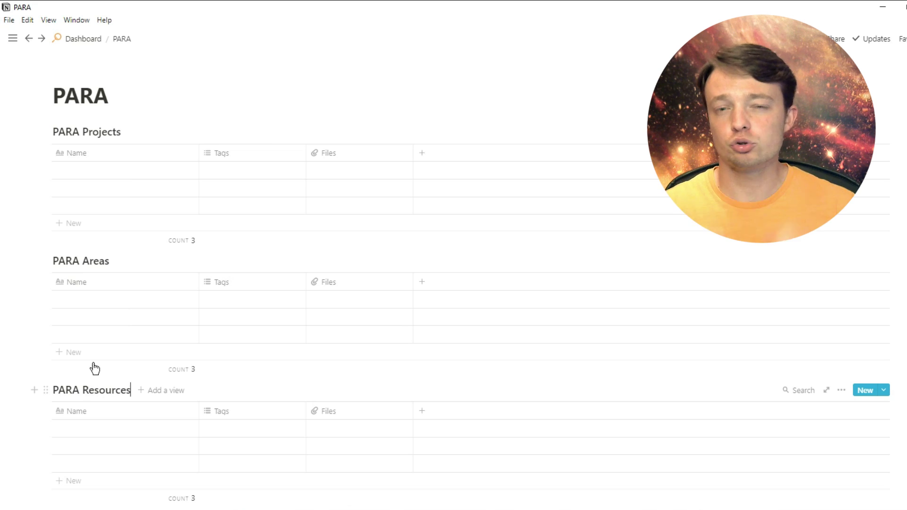
Step: Insert a PARA Tasks inline table directly below the PARA title
left_click(114, 97)
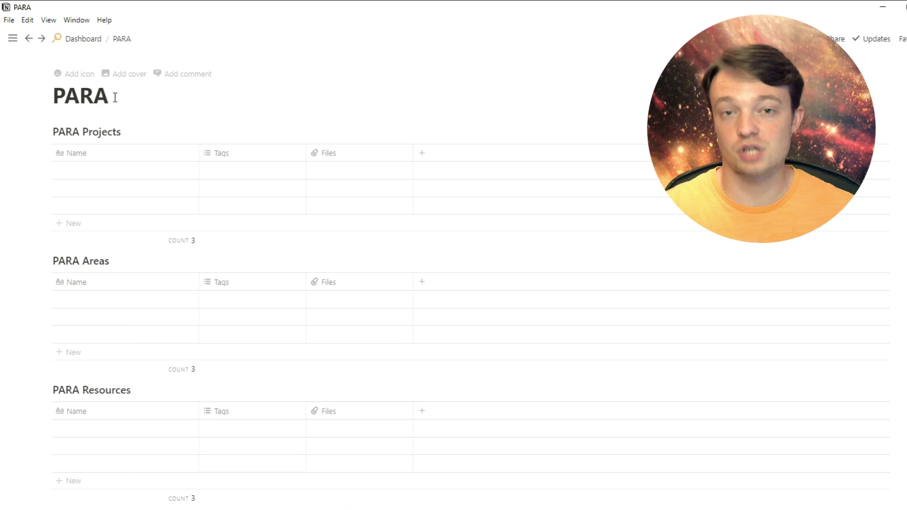
key("Return")
type("/table")
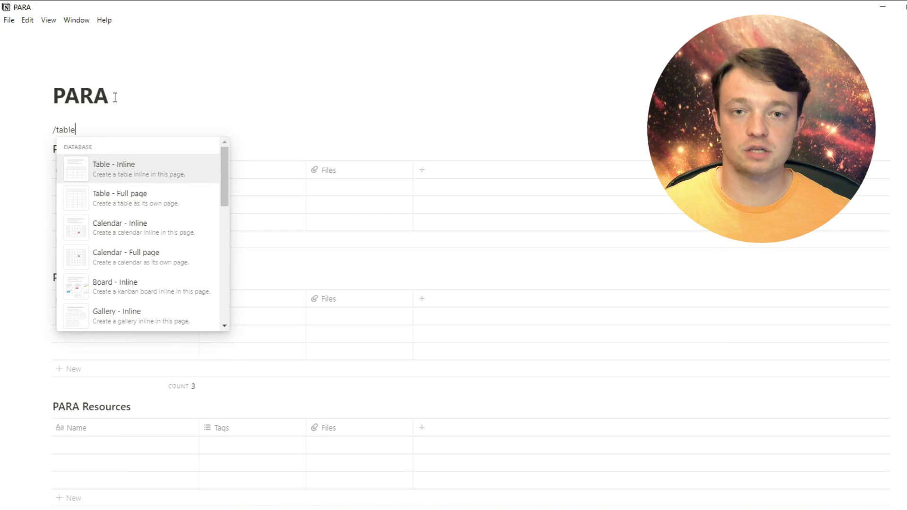
key("Return")
type("PARA Tasks")
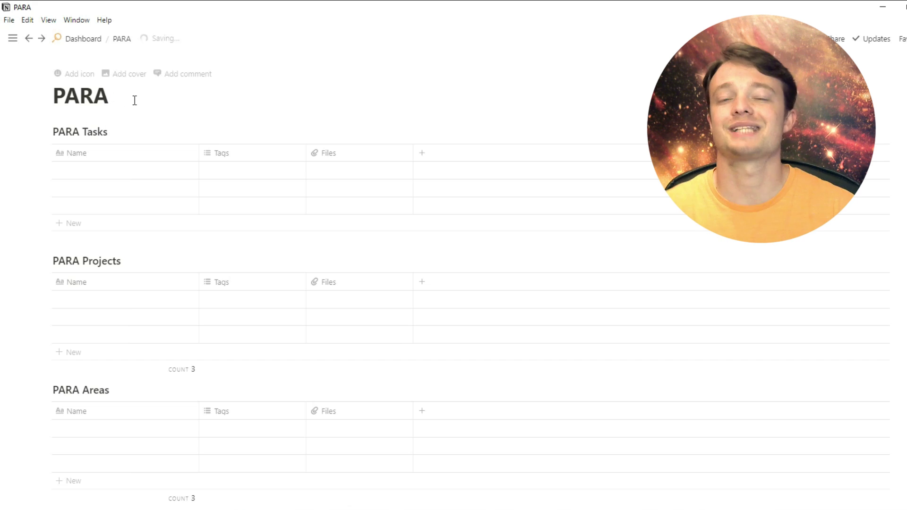
Step: Turn PARA Resources into a sub-page and move it just under the page title
scroll(134, 101, "down", 2)
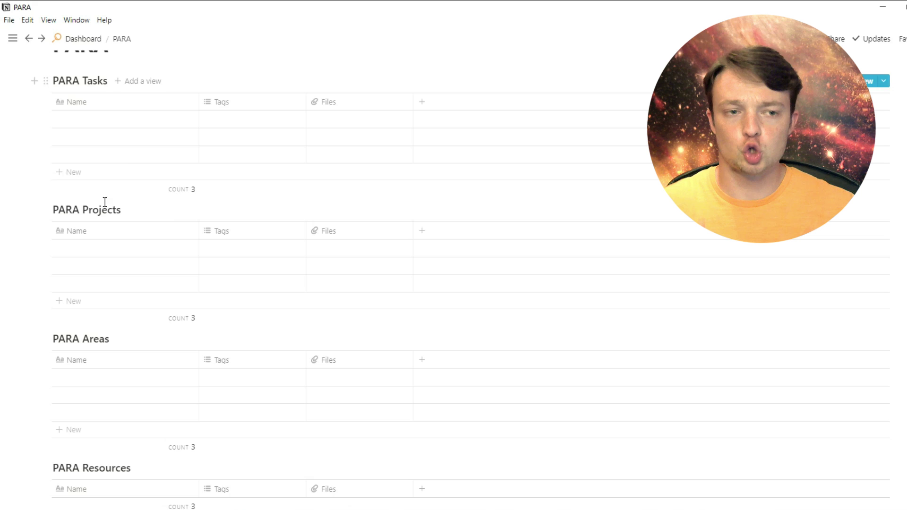
scroll(98, 339, "down", 1)
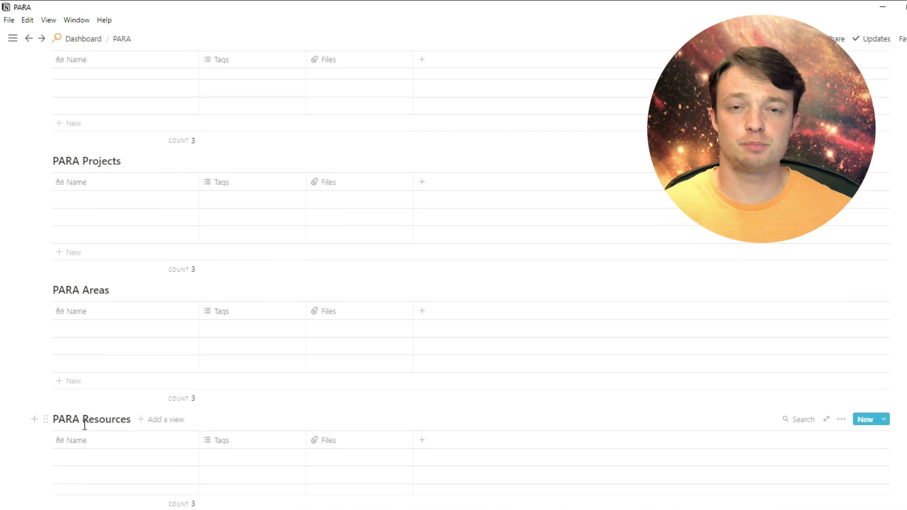
left_click(842, 420)
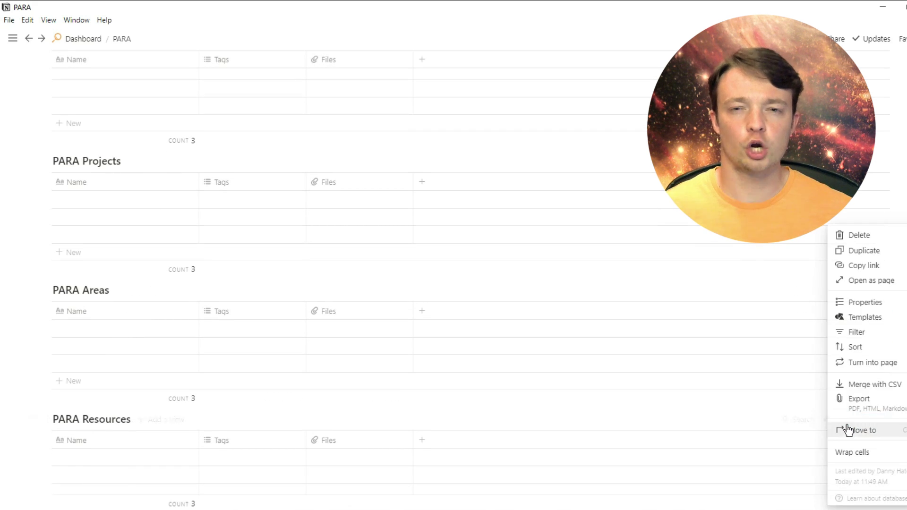
left_click(860, 363)
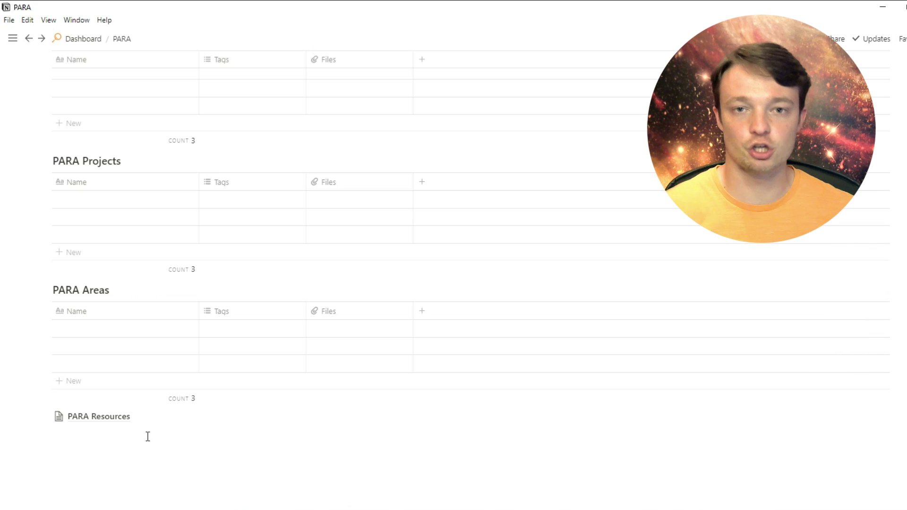
left_click_drag(46, 416, 211, 163)
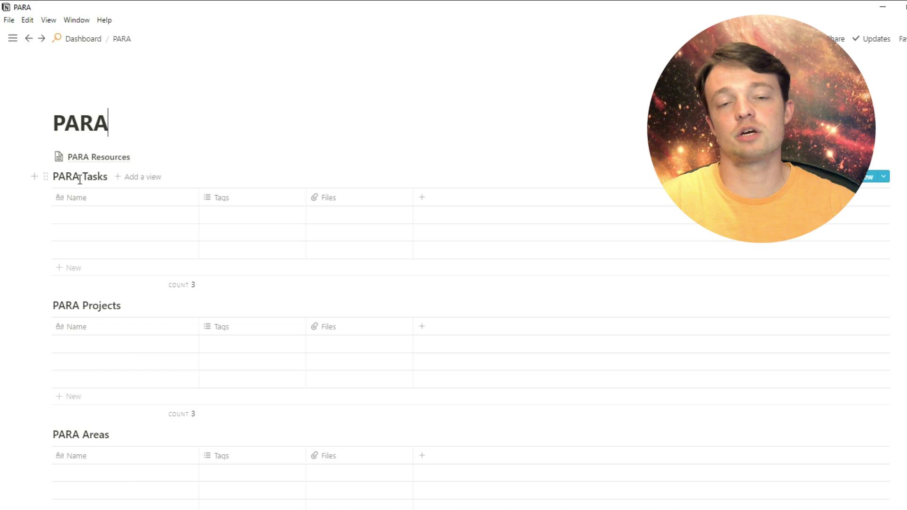
Step: Rename the Tags column of PARA Tasks to Date and make it a date property
left_click(244, 207)
mouse_move(242, 257)
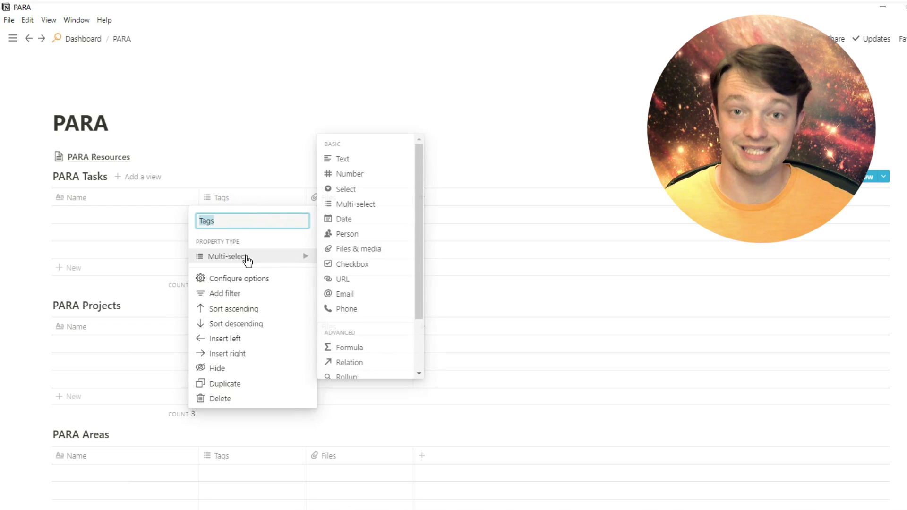
type("Date")
left_click(344, 219)
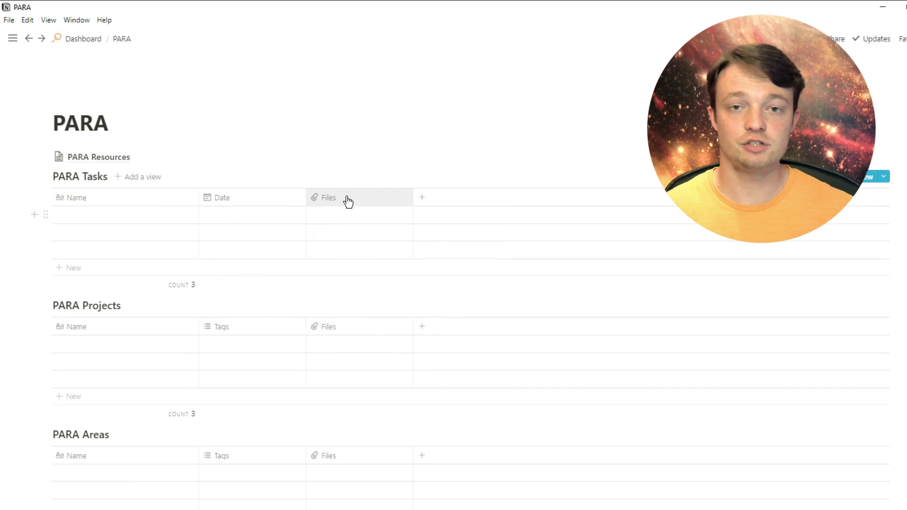
Step: Turn the Files column into a Done checkbox and narrow the Name, Date and Done columns
left_click(347, 201)
mouse_move(355, 258)
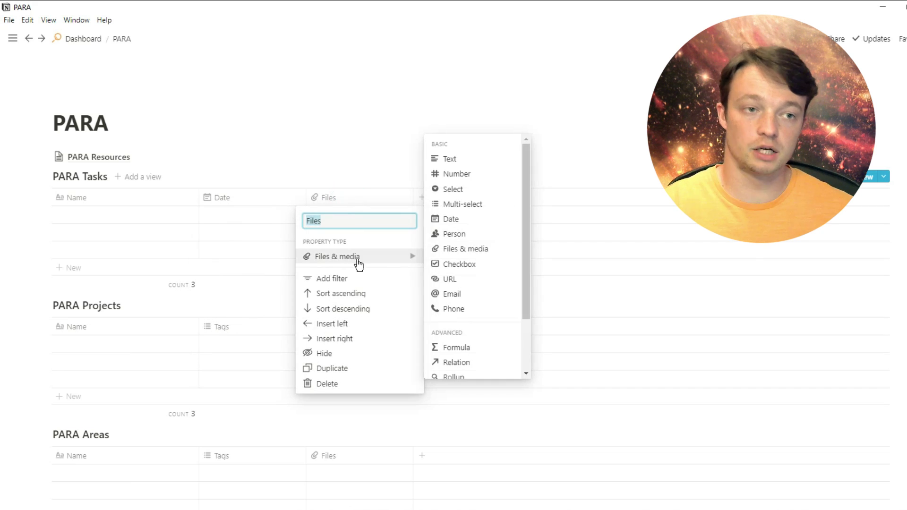
type("Done")
left_click(460, 267)
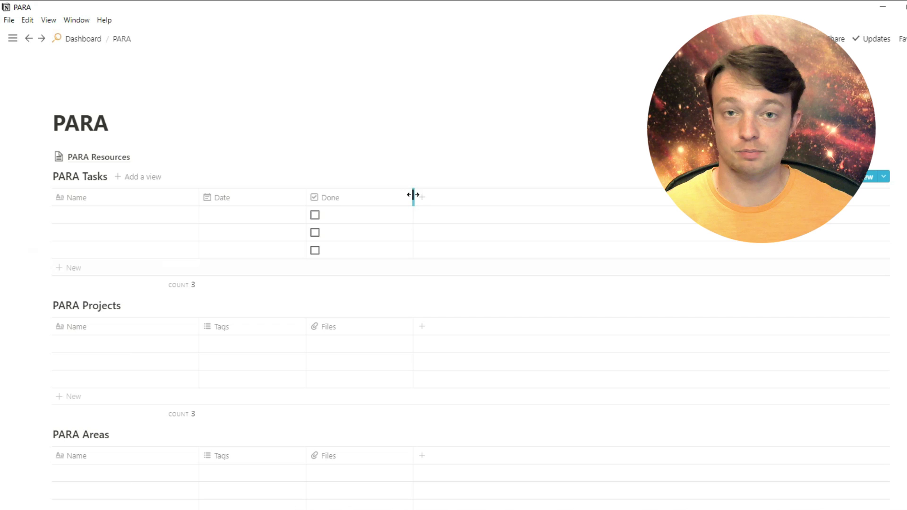
left_click_drag(413, 197, 268, 198)
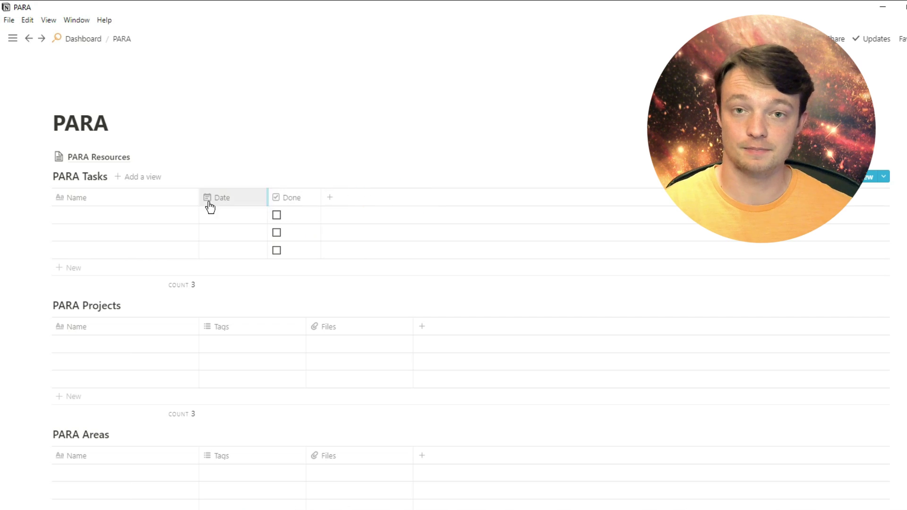
left_click_drag(199, 197, 150, 198)
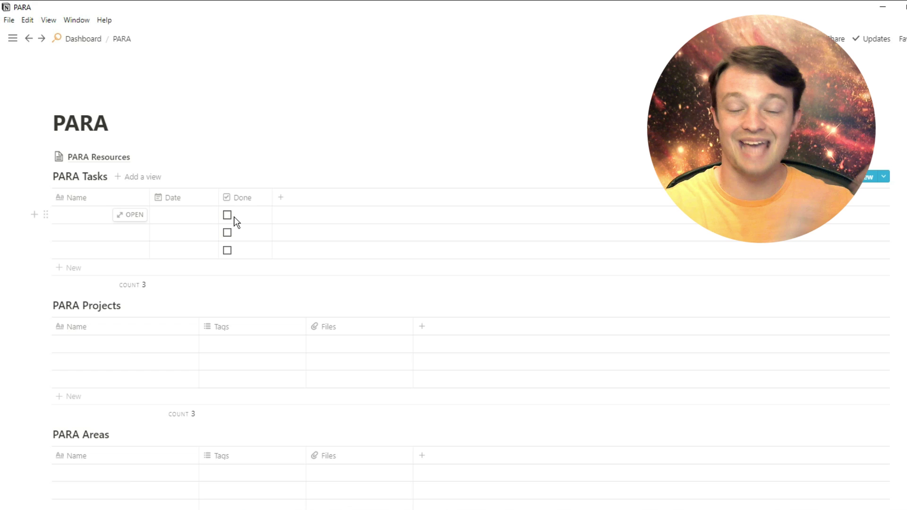
Step: Convert the PARA Tasks database into a sub-page and copy its link
left_click(848, 177)
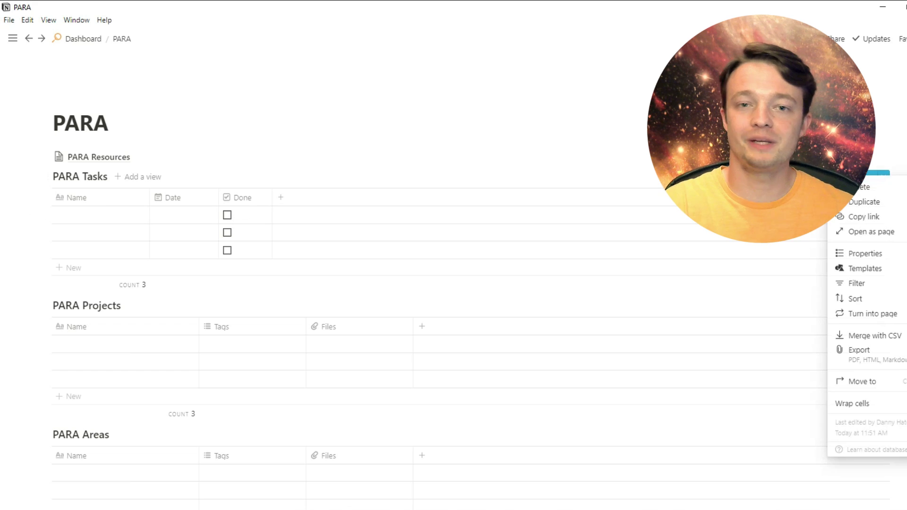
left_click(860, 314)
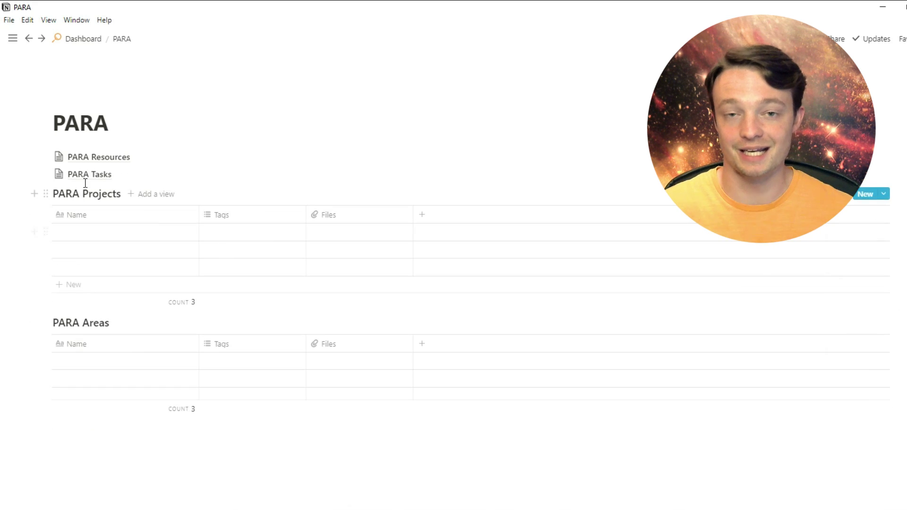
left_click(46, 173)
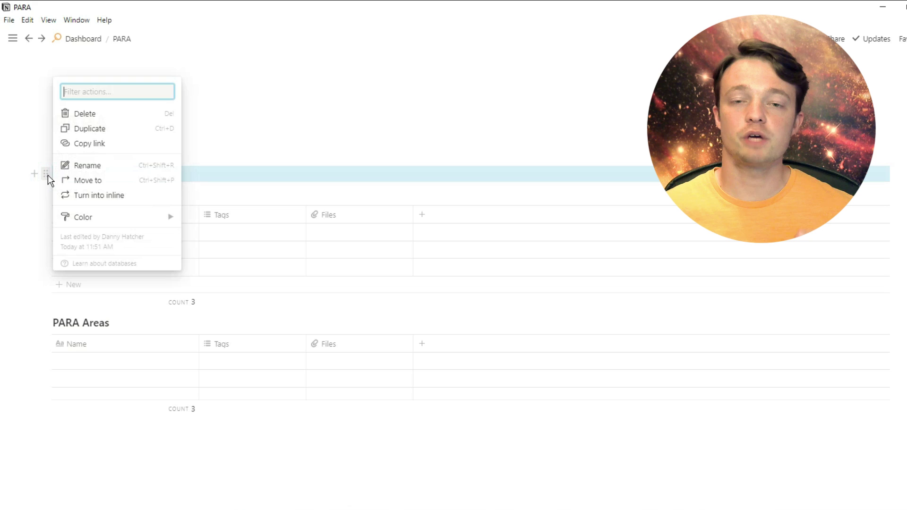
left_click(114, 147)
Step: Paste the PARA Tasks link below PARA Areas as a linked database
left_click_drag(91, 429, 93, 449)
left_click(95, 451)
key("ctrl+v")
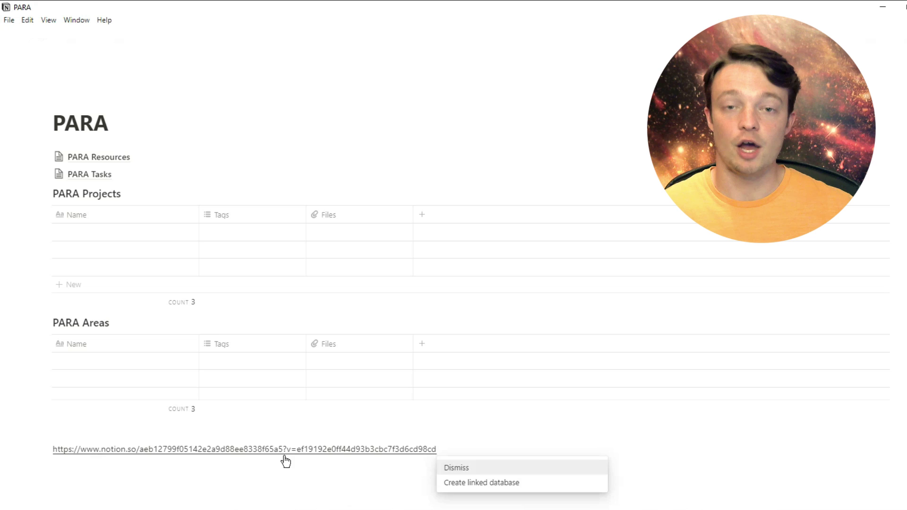
left_click(523, 484)
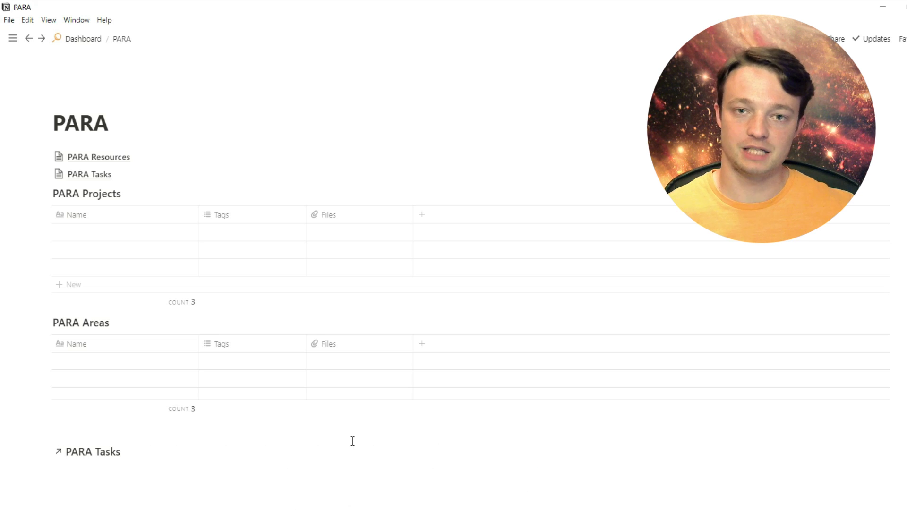
scroll(352, 440, "down", 2)
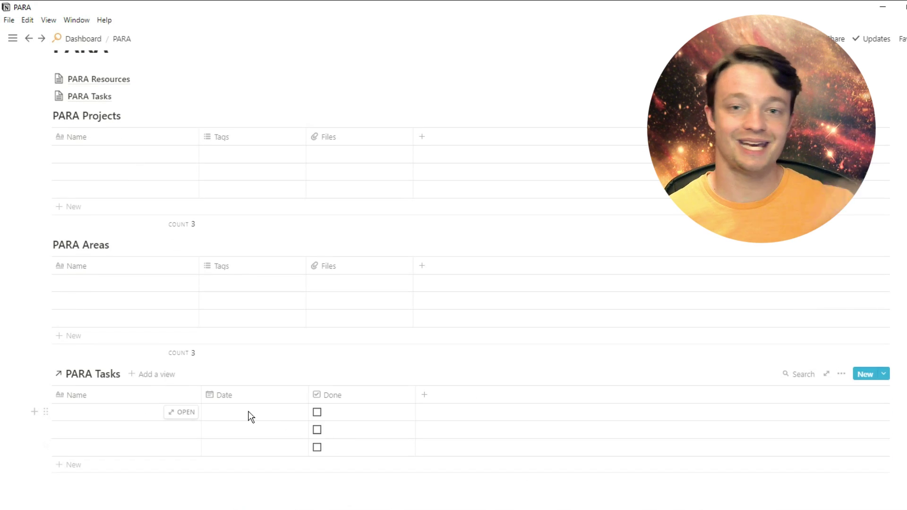
Step: Tick Done on the first task in PARA Tasks, then return to PARA
left_click(88, 96)
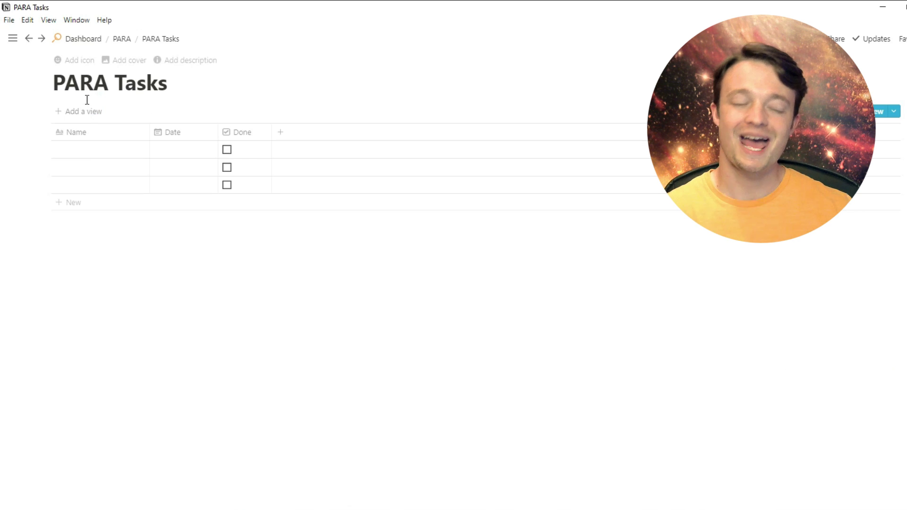
left_click(229, 150)
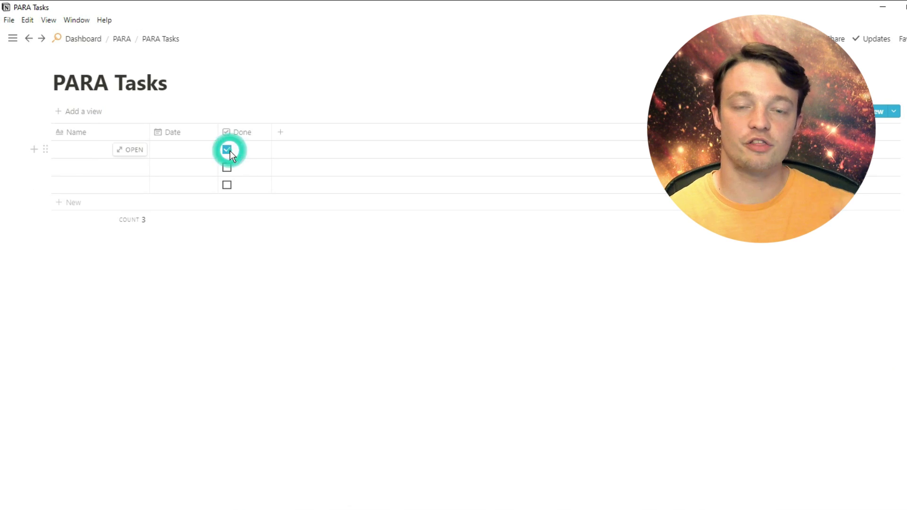
left_click(126, 43)
scroll(189, 174, "down", 3)
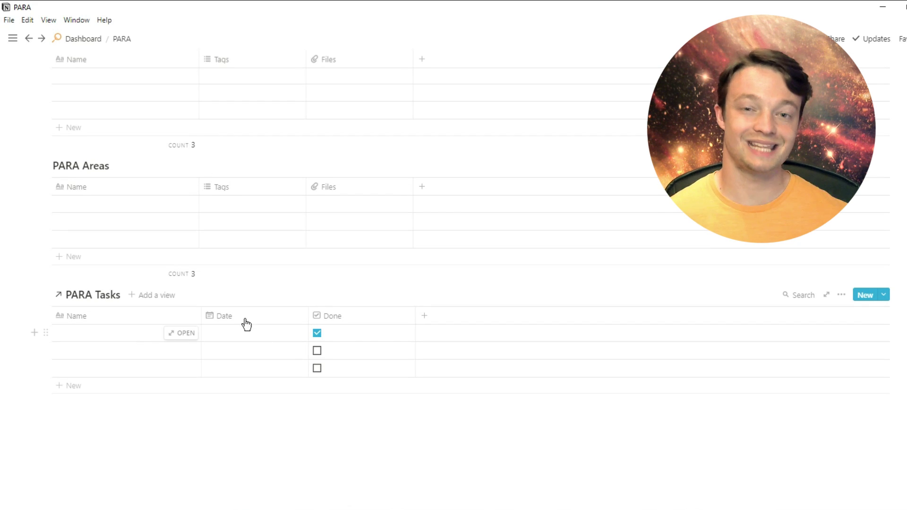
Step: Replace the linked PARA Tasks table view with a new list view
left_click(162, 302)
left_click(148, 200)
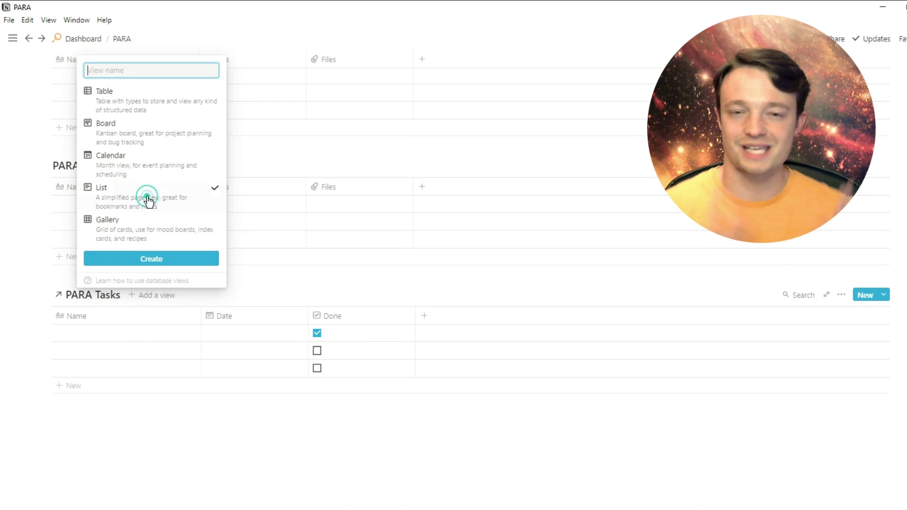
left_click(156, 259)
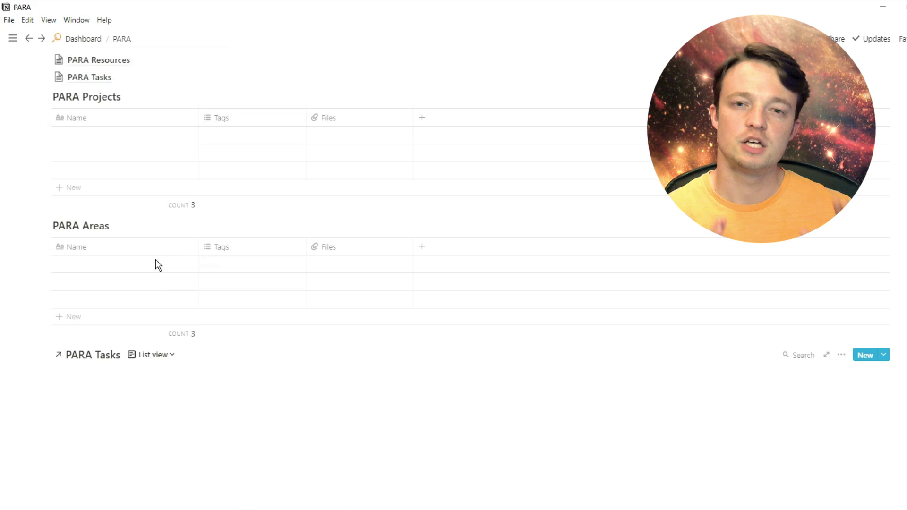
left_click(176, 357)
left_click(233, 394)
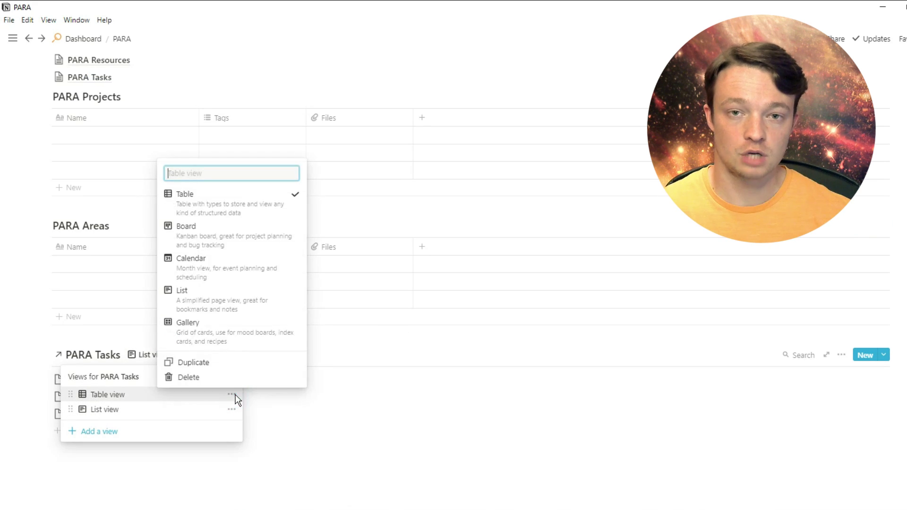
left_click(234, 376)
left_click(443, 283)
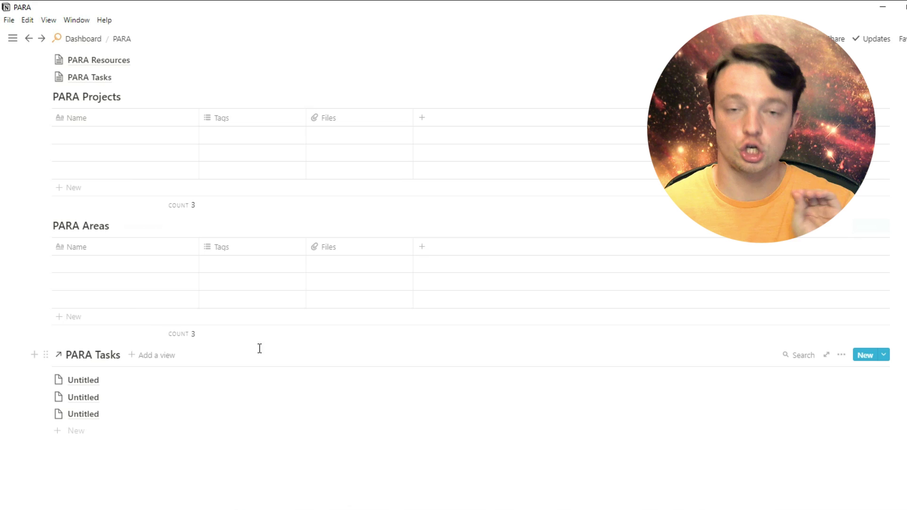
Step: Show the Done checkbox property on each item of the list
left_click(841, 355)
left_click(873, 325)
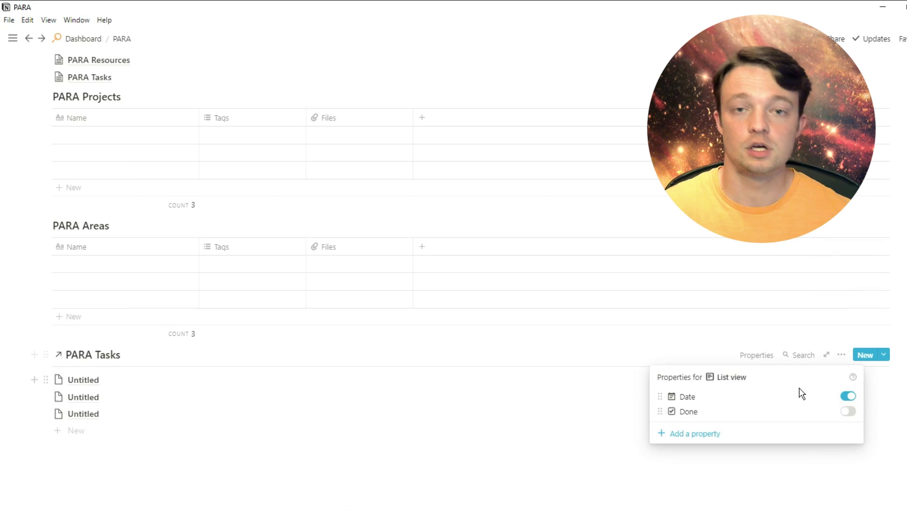
left_click(847, 411)
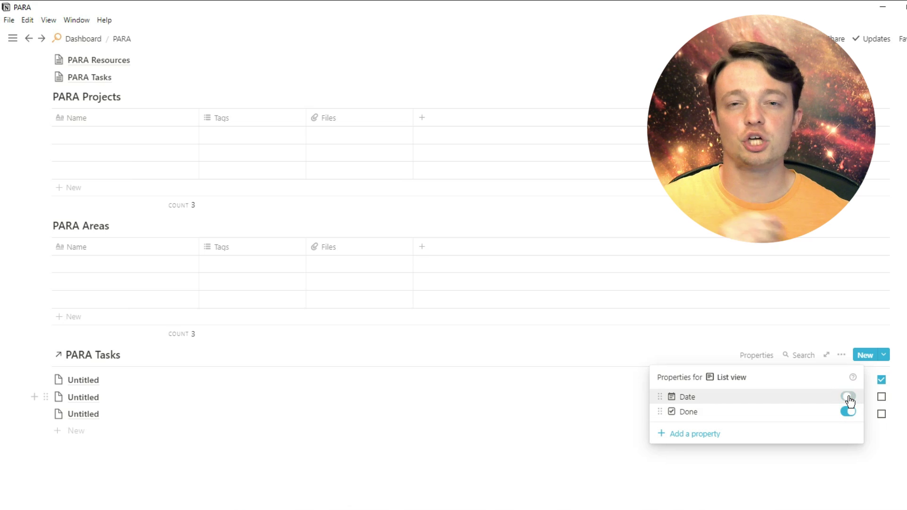
Step: Filter the linked task list to Done is unchecked
left_click(842, 361)
left_click(843, 361)
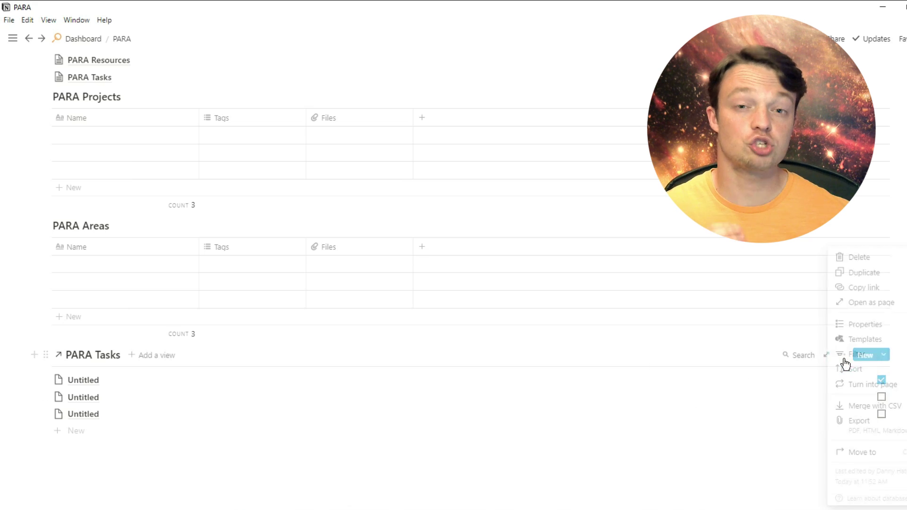
left_click(861, 358)
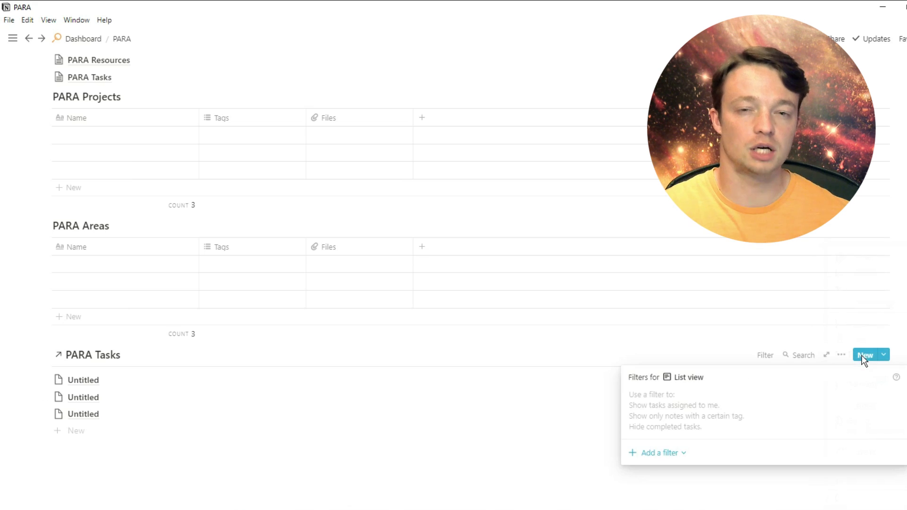
left_click(698, 454)
left_click(679, 407)
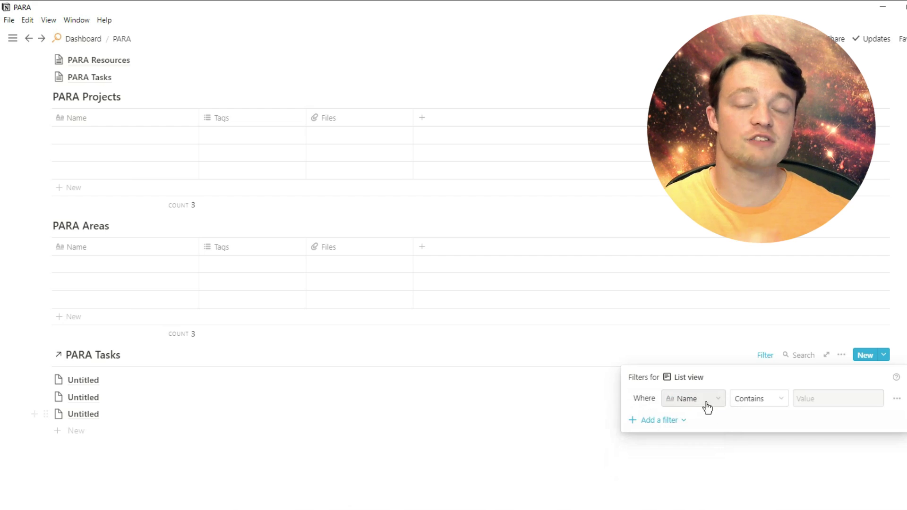
left_click(707, 405)
left_click(699, 475)
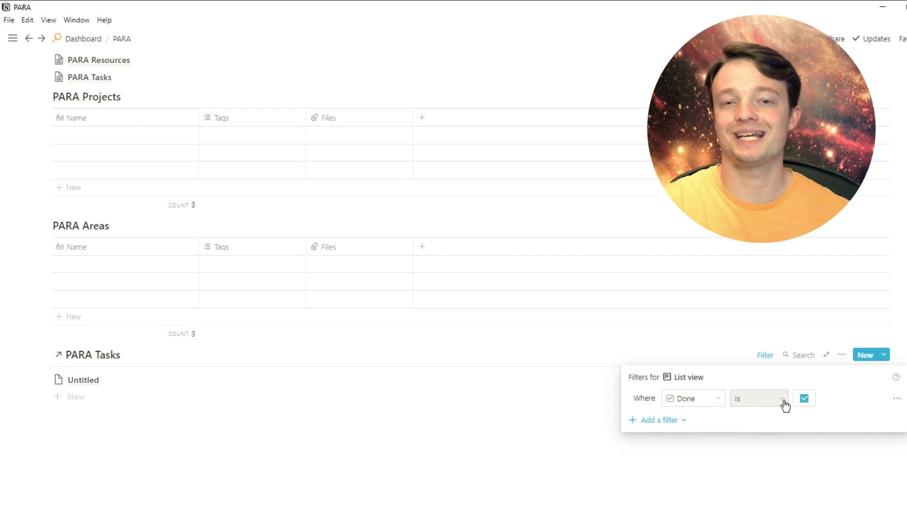
left_click(804, 398)
left_click(688, 354)
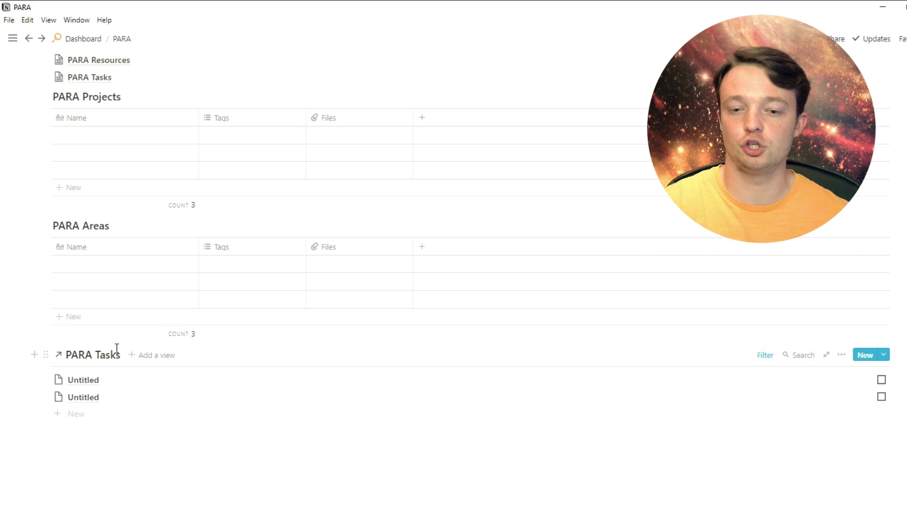
Step: Duplicate the linked task list and place the copy beside the original as two columns
left_click_drag(47, 354, 53, 418)
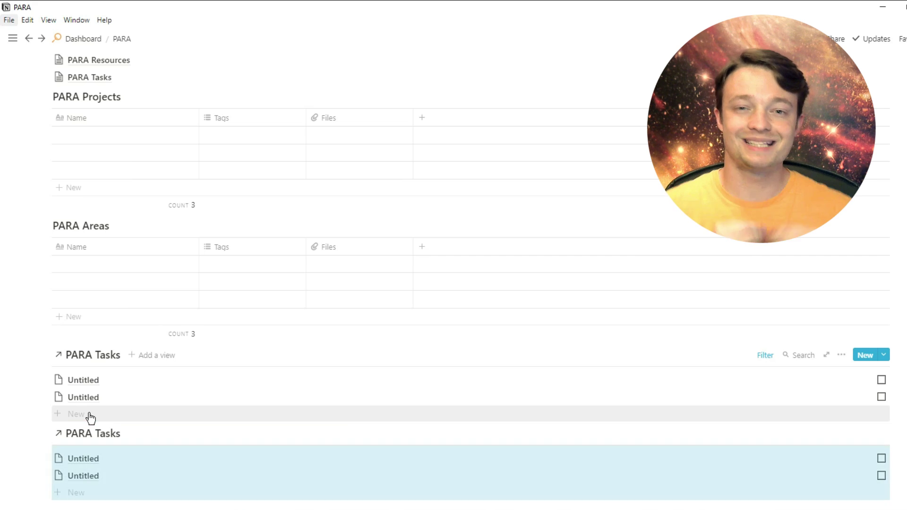
left_click(35, 355)
left_click(59, 431)
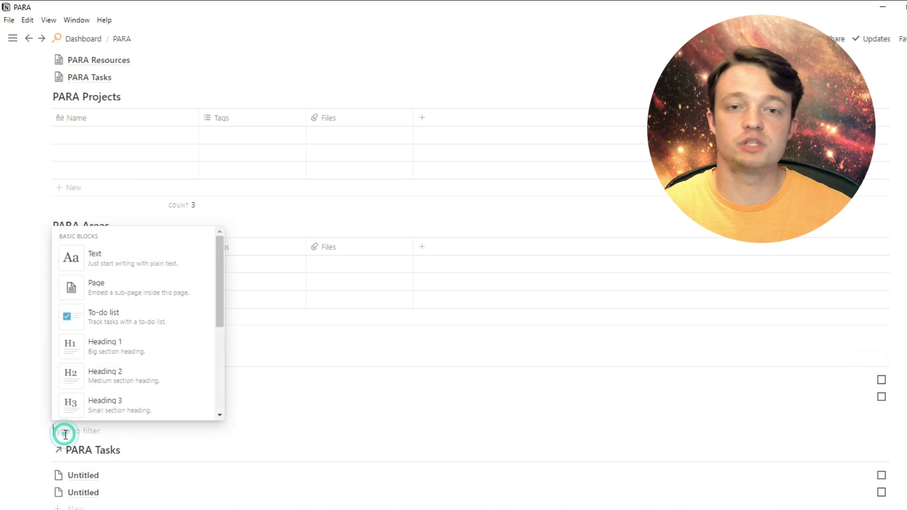
left_click_drag(45, 447, 39, 429)
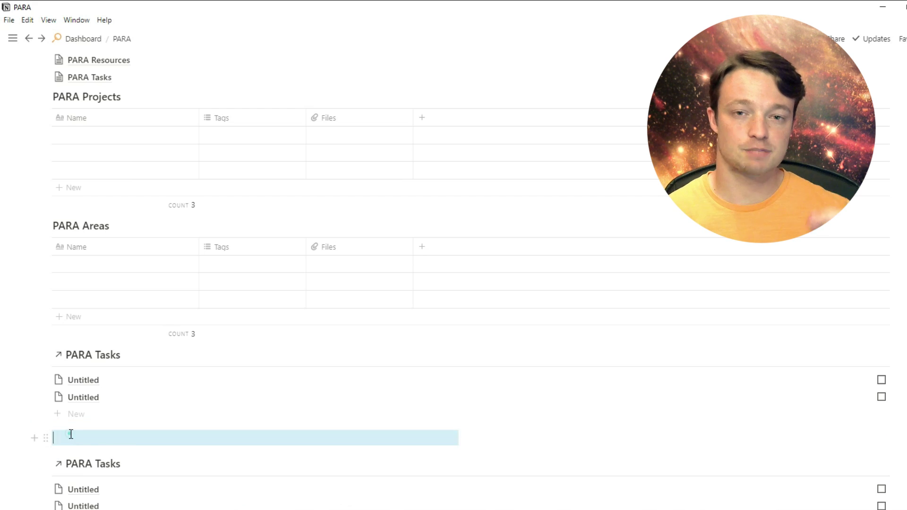
left_click(71, 434)
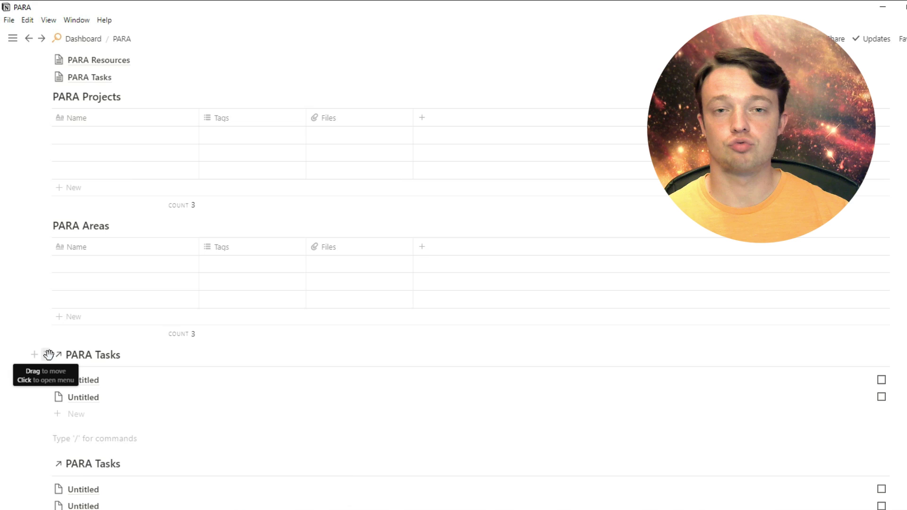
left_click_drag(49, 354, 60, 440)
left_click_drag(156, 411, 522, 362)
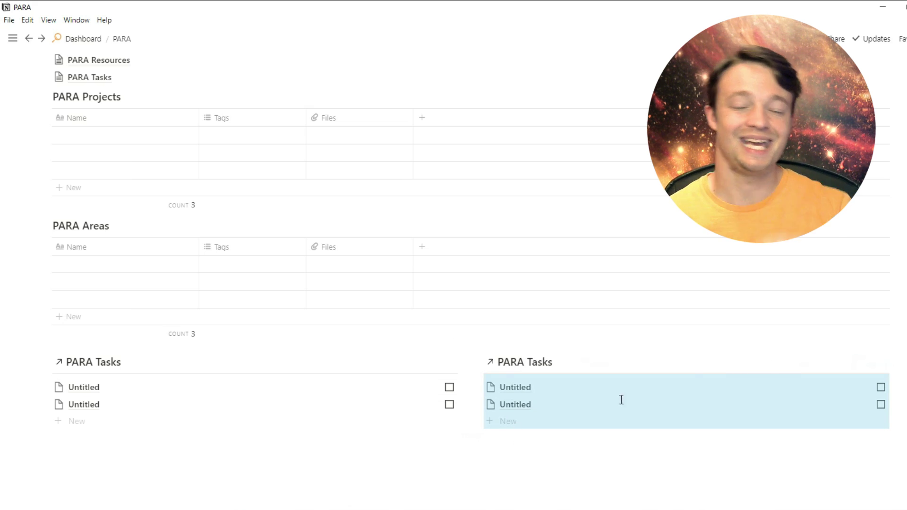
Step: Filter the right-hand list to completed tasks and name that task Task 1
left_click(764, 363)
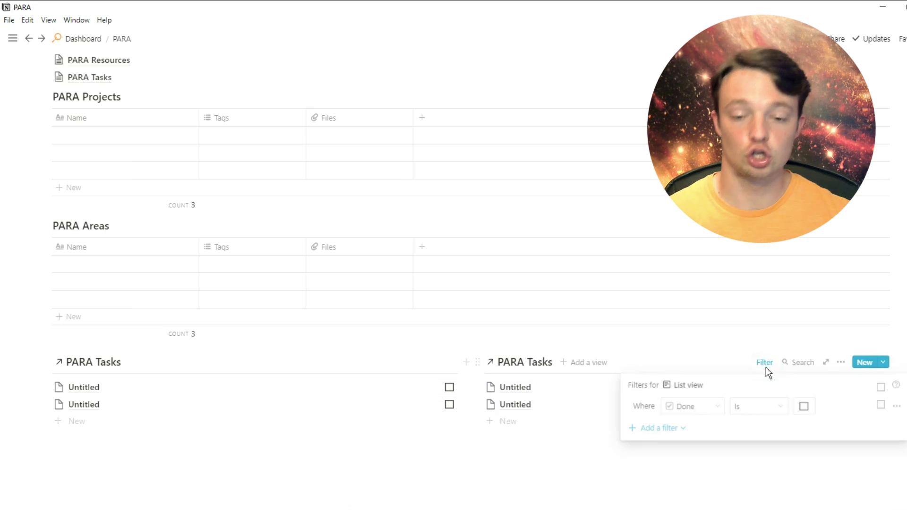
left_click(803, 407)
left_click(792, 456)
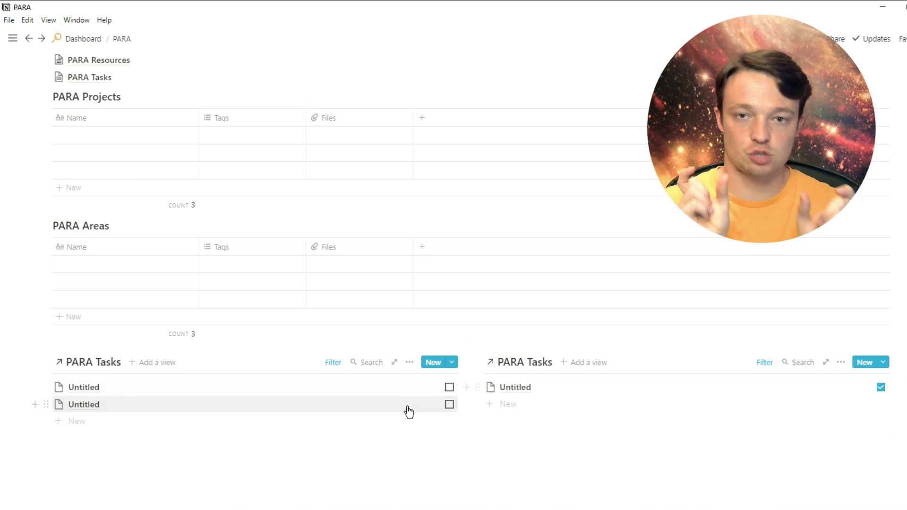
left_click(559, 394)
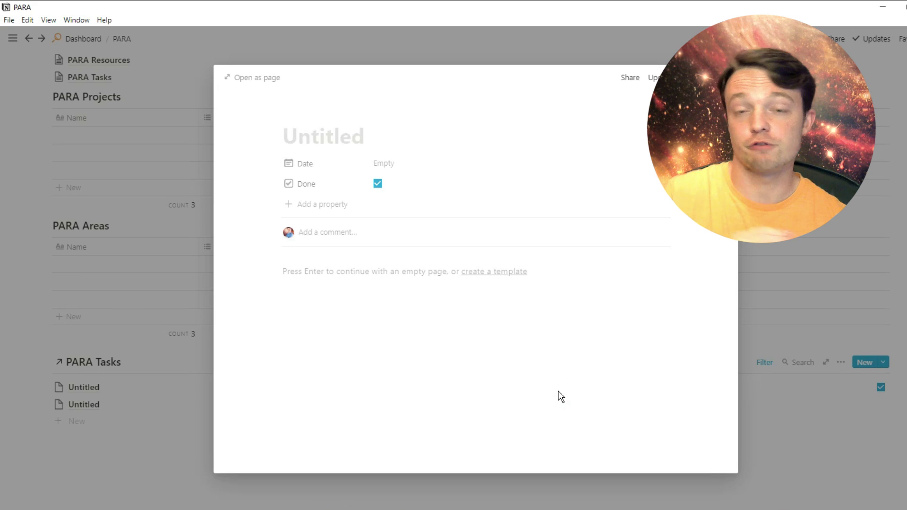
type("Task 1")
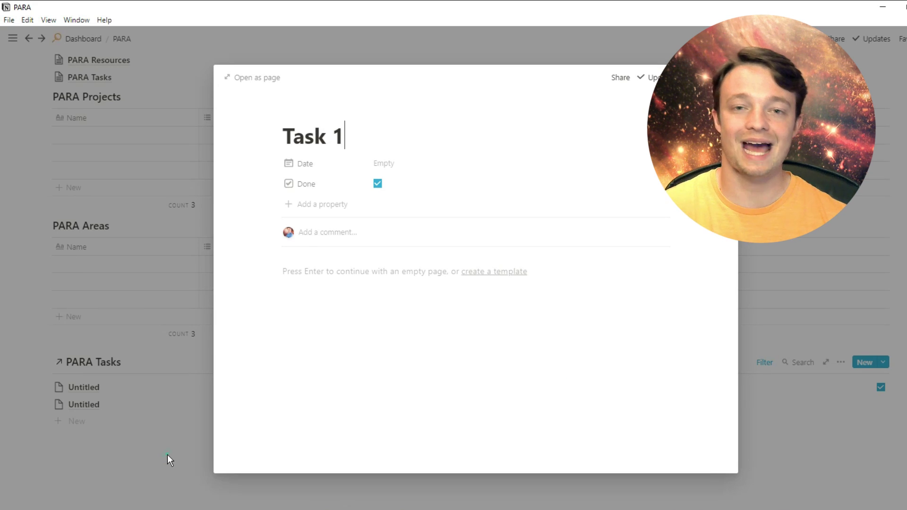
left_click(167, 454)
Step: Name the two unfinished tasks in the left list Task 2 and Task 3
left_click(143, 386)
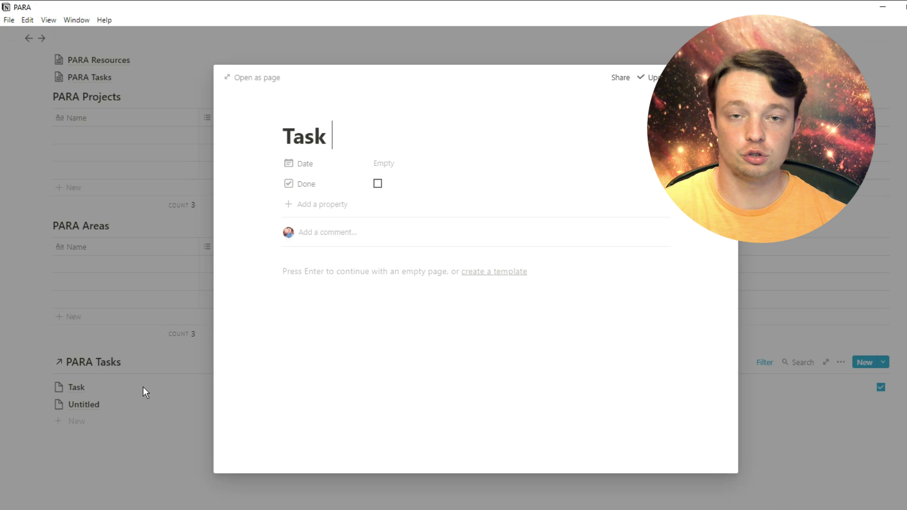
type("2")
left_click(120, 411)
left_click(126, 407)
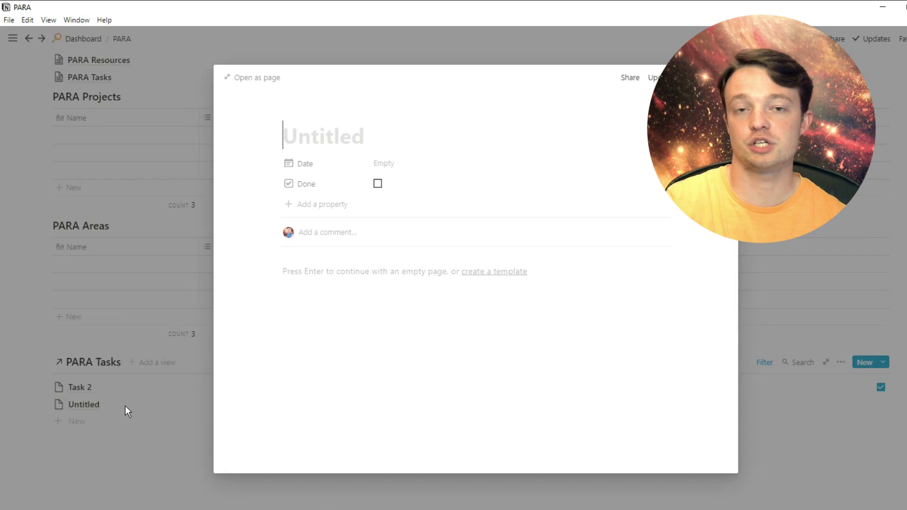
type("Task 3")
left_click(118, 438)
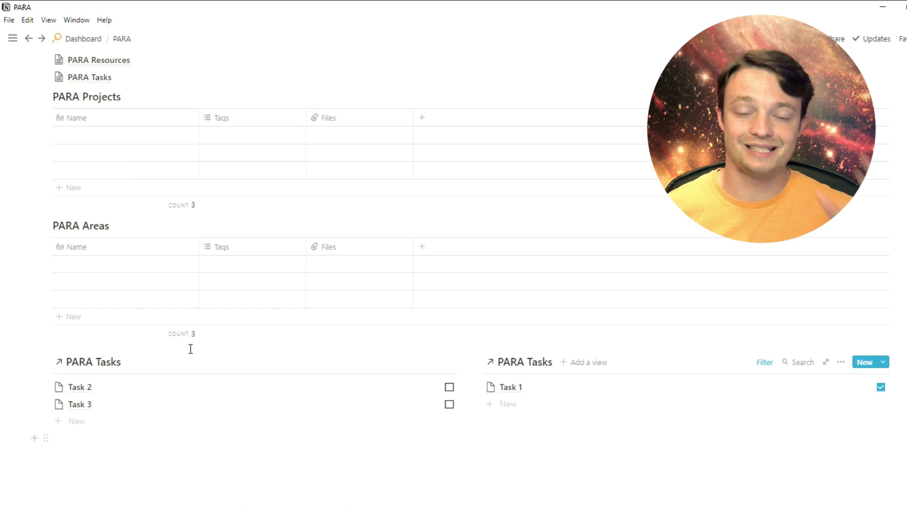
Step: Rename the PARA Projects Tags column to Tasks as a relation to PARA Tasks
left_click(255, 125)
mouse_move(284, 179)
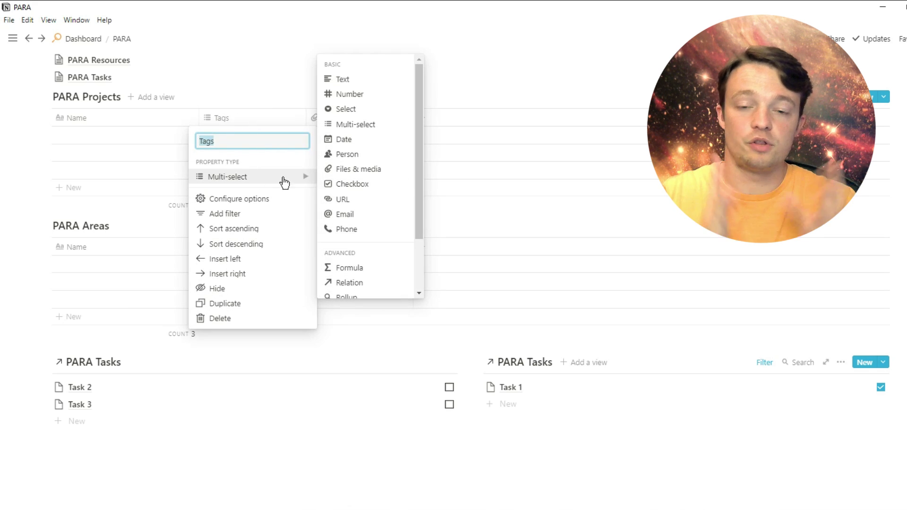
type("Tasks")
left_click(350, 282)
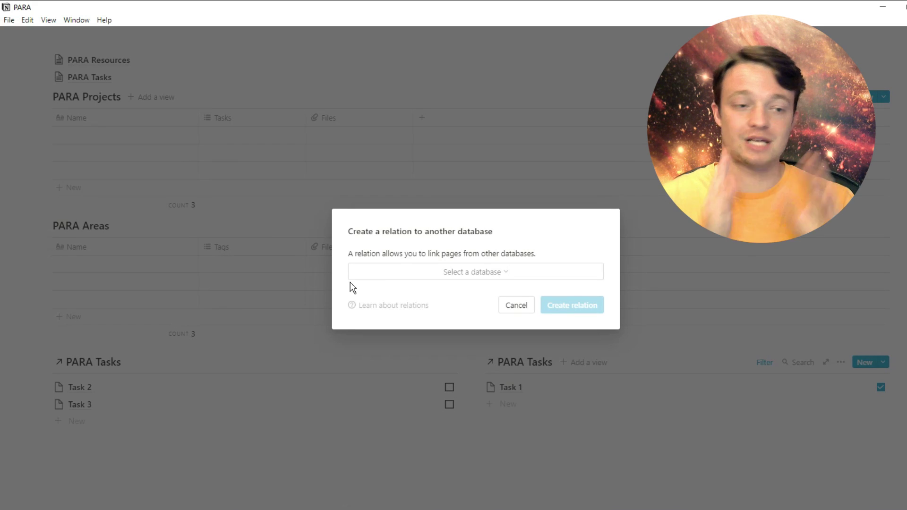
left_click(463, 272)
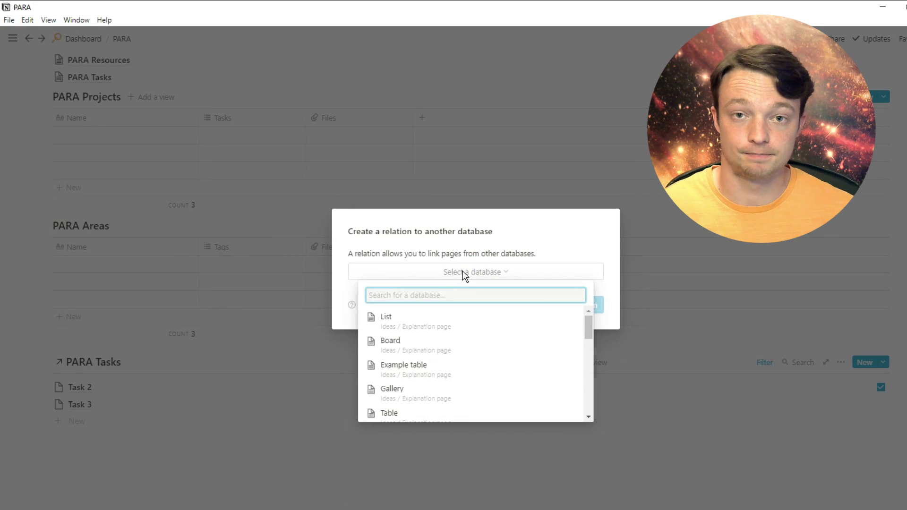
type("PARA")
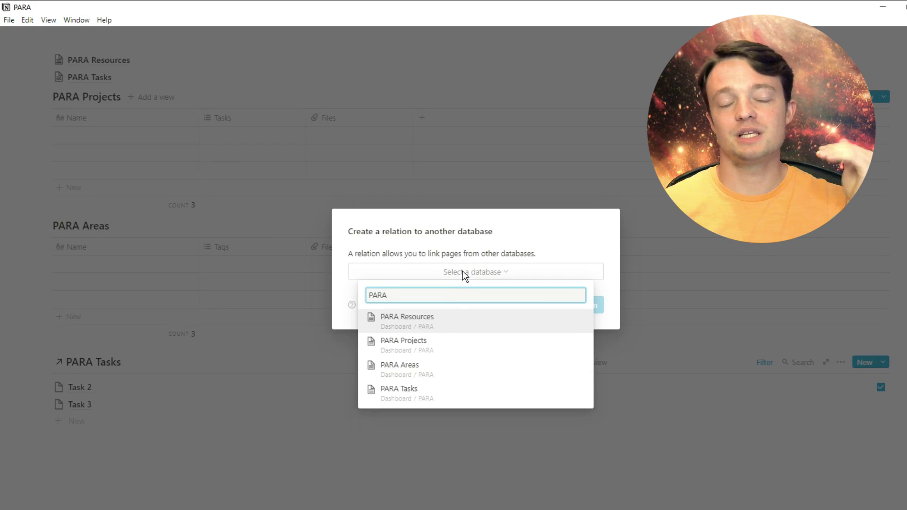
left_click(438, 392)
left_click(569, 306)
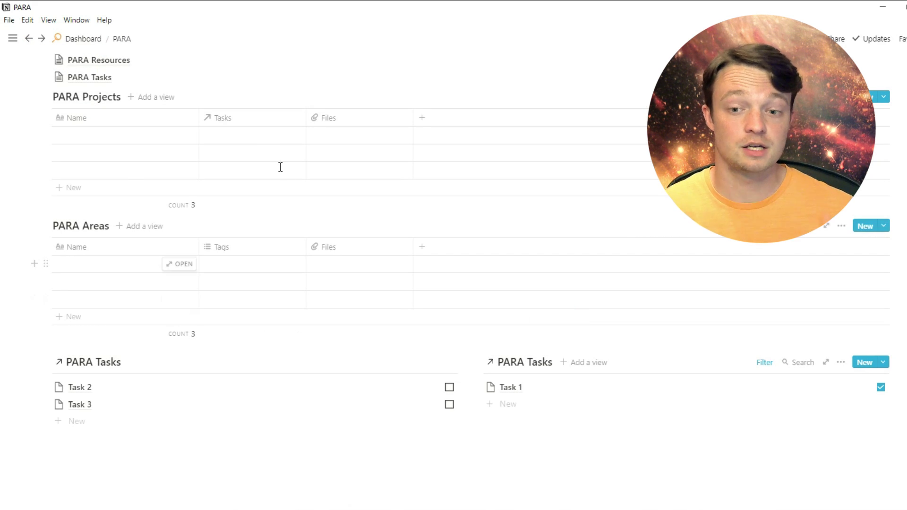
Step: Relate Task 1 and Task 3 to the first row and name it Project 1
left_click(262, 138)
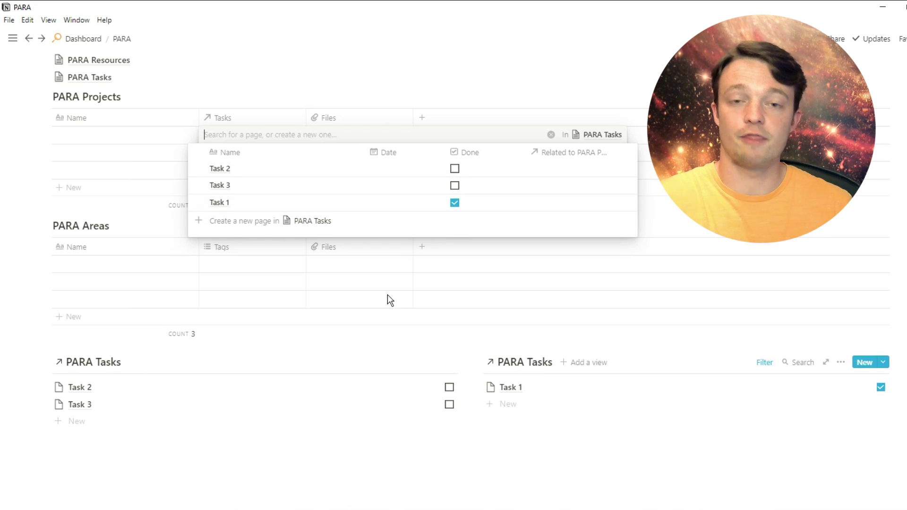
left_click(199, 203)
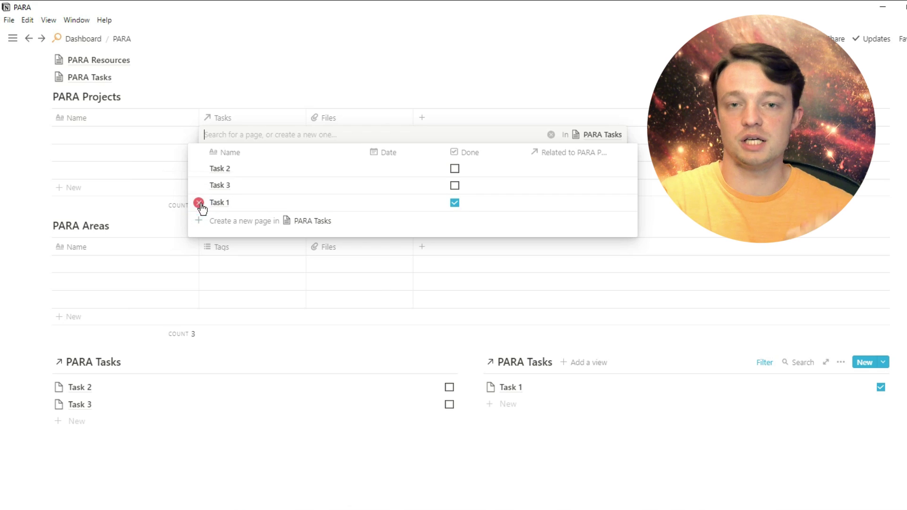
left_click(198, 185)
left_click(178, 166)
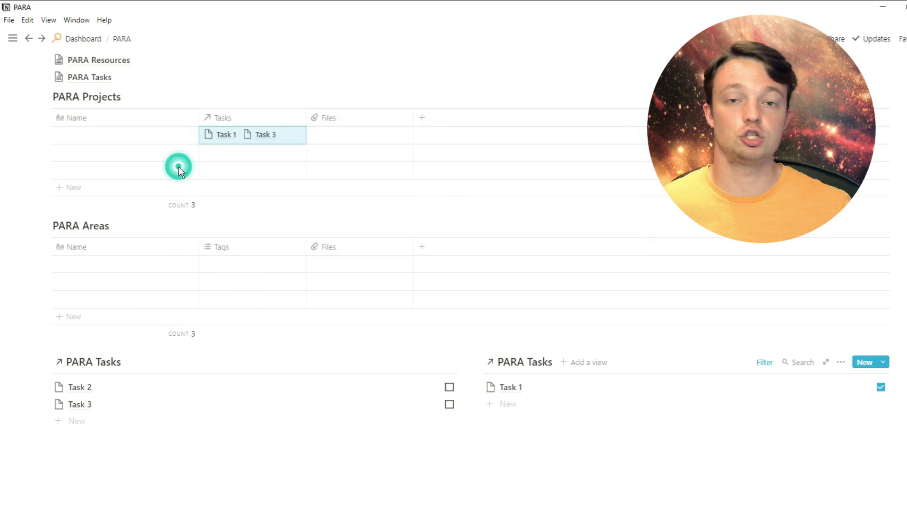
left_click(116, 132)
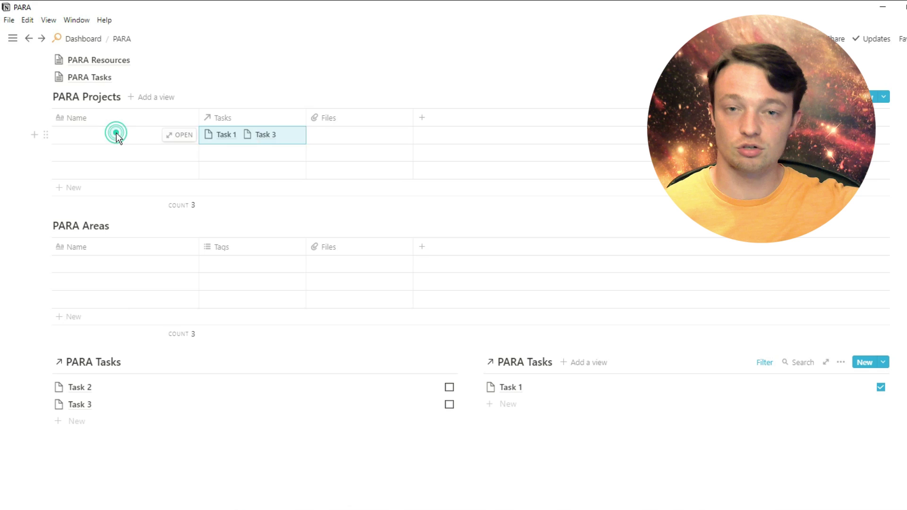
type("Projec")
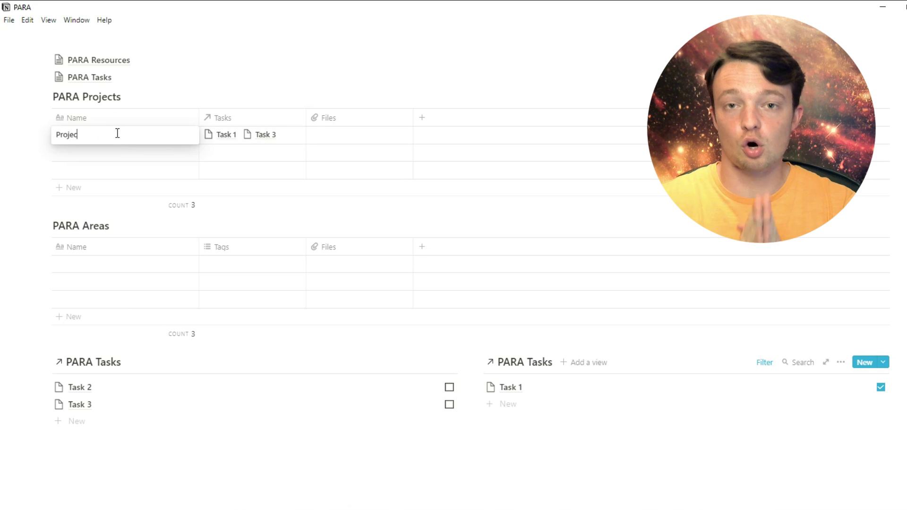
type("t 1")
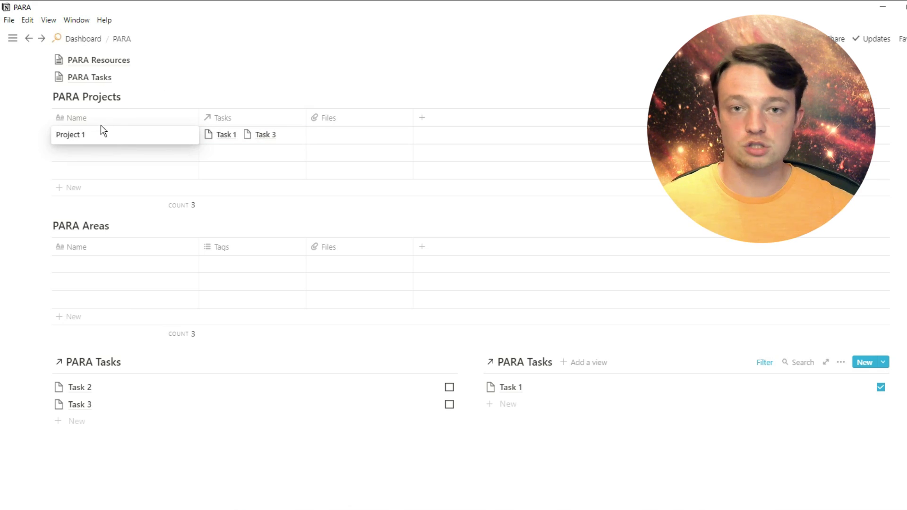
key("Return")
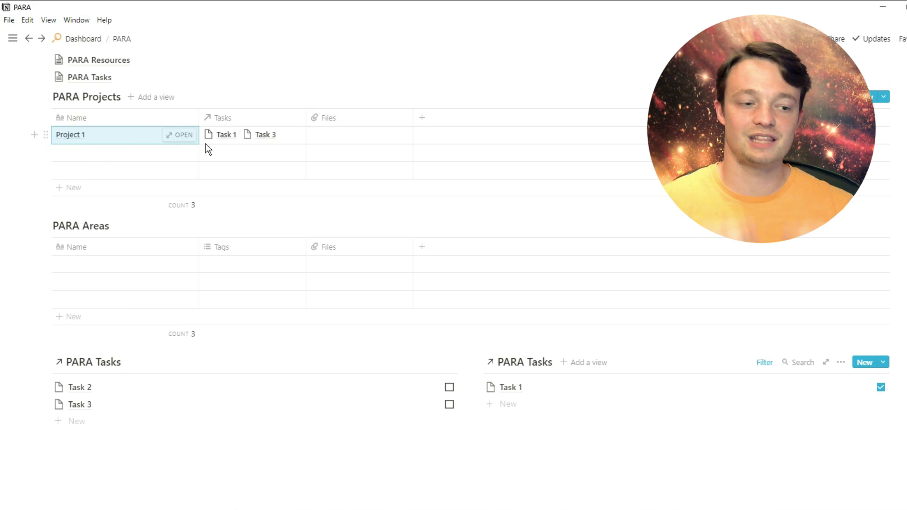
Step: Delete the Files property from PARA Projects
left_click(337, 122)
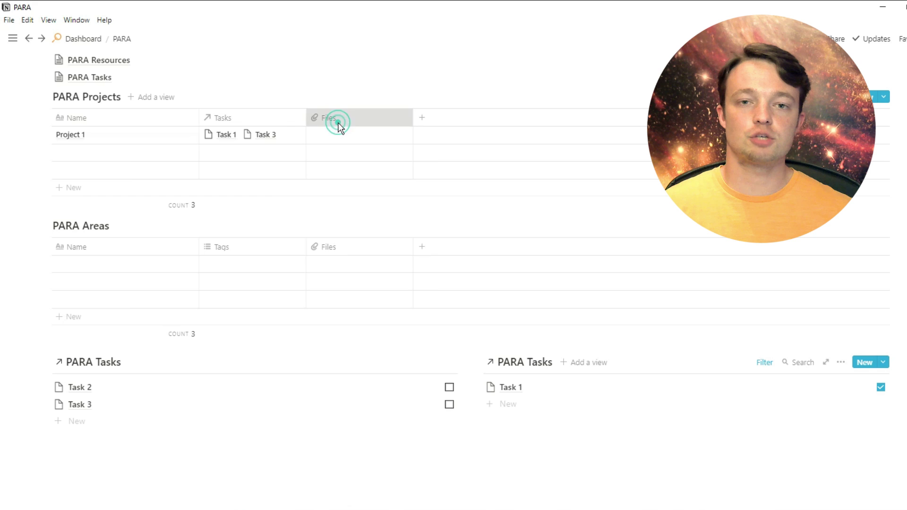
left_click(344, 304)
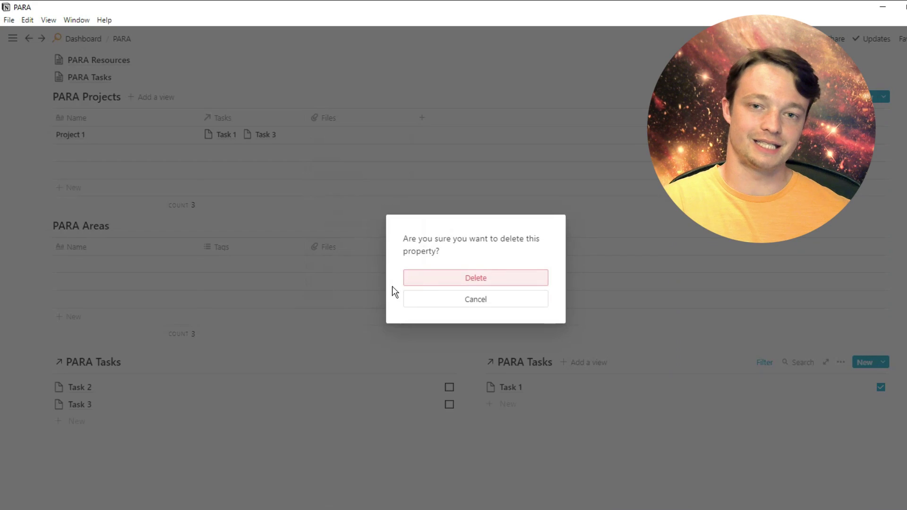
left_click(435, 278)
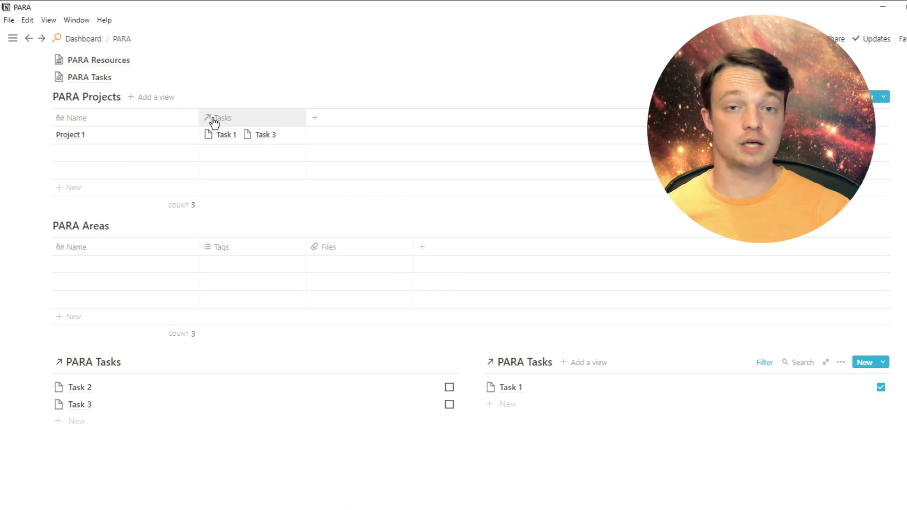
left_click(129, 82)
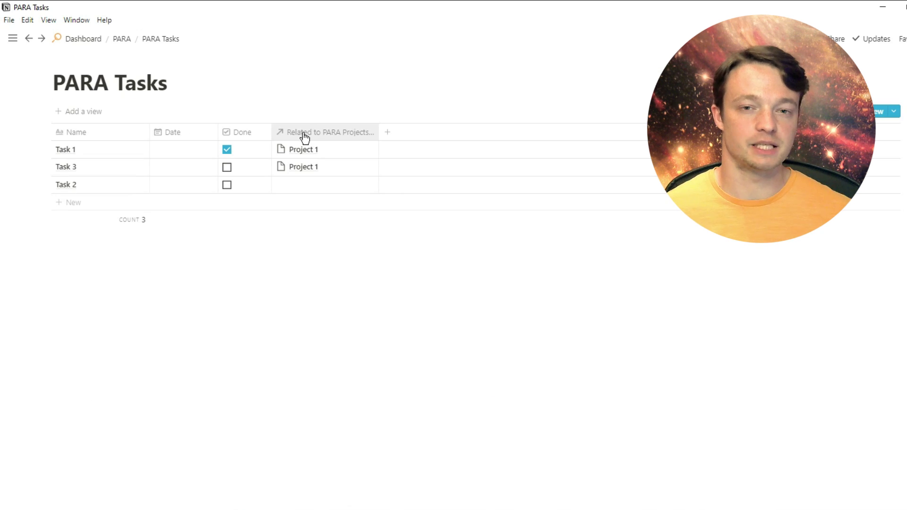
Step: Rename the Related to PARA Projects column to Project, then go back to PARA
left_click(302, 133)
type("Project")
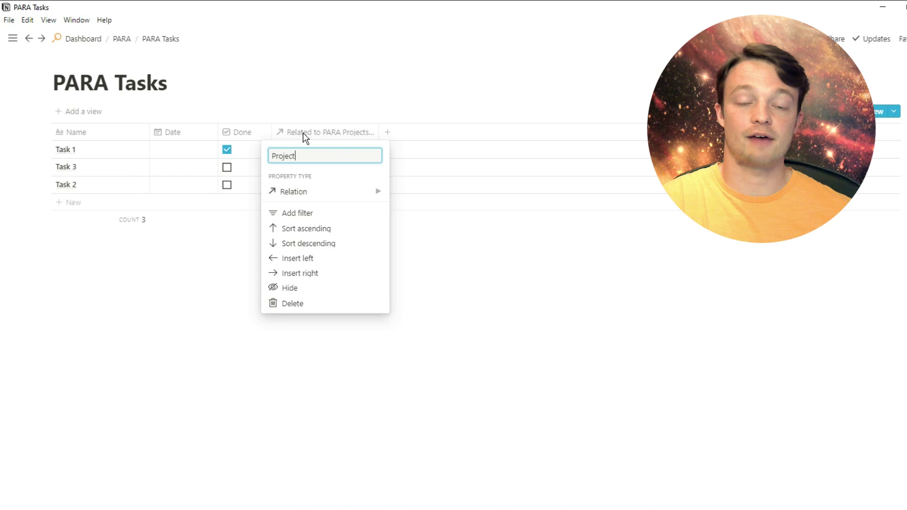
key("Return")
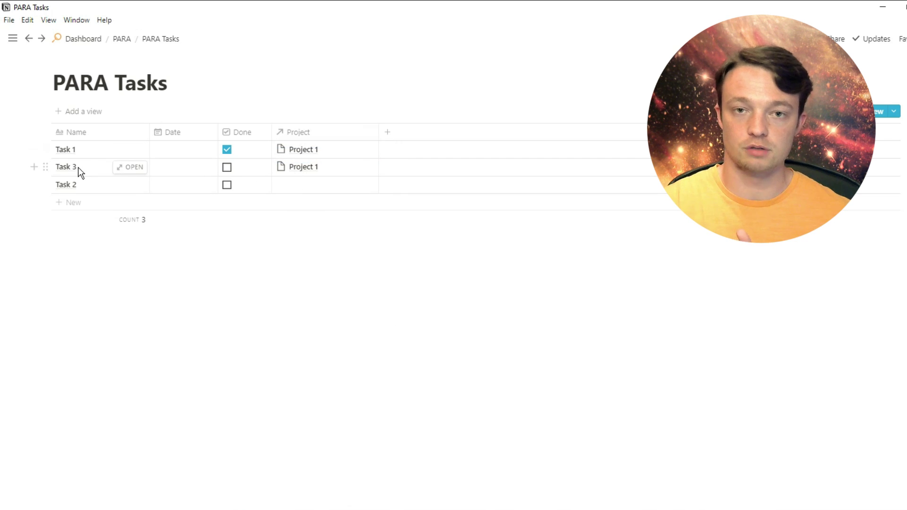
left_click(123, 40)
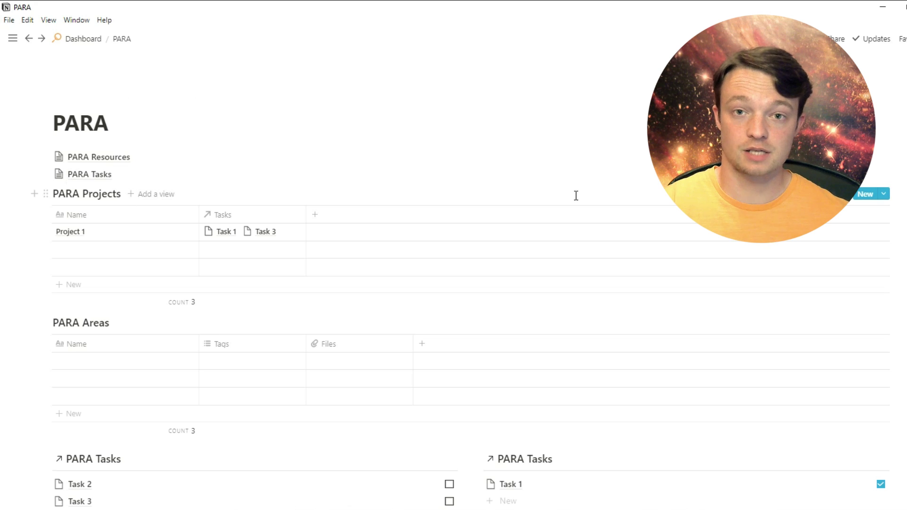
Step: Turn the PARA Projects table into a page and paste its link below as a linked database
left_click(846, 203)
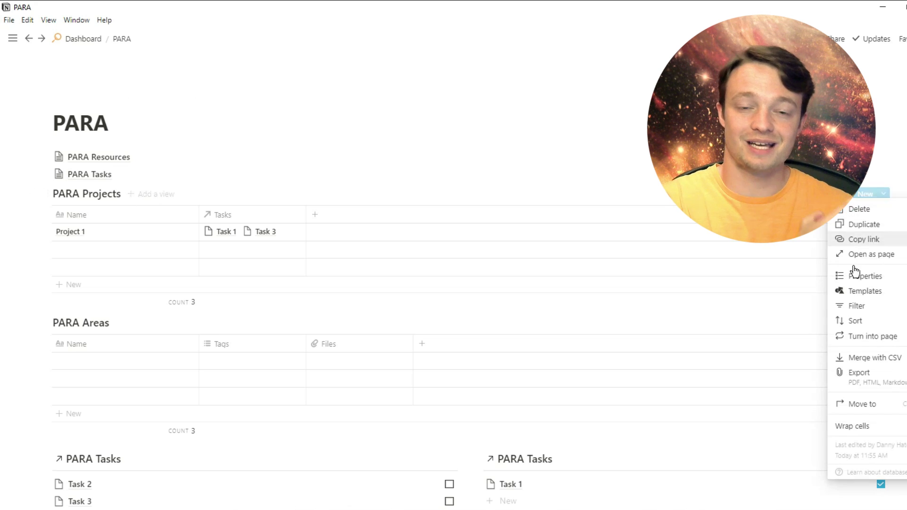
left_click(860, 339)
left_click(45, 191)
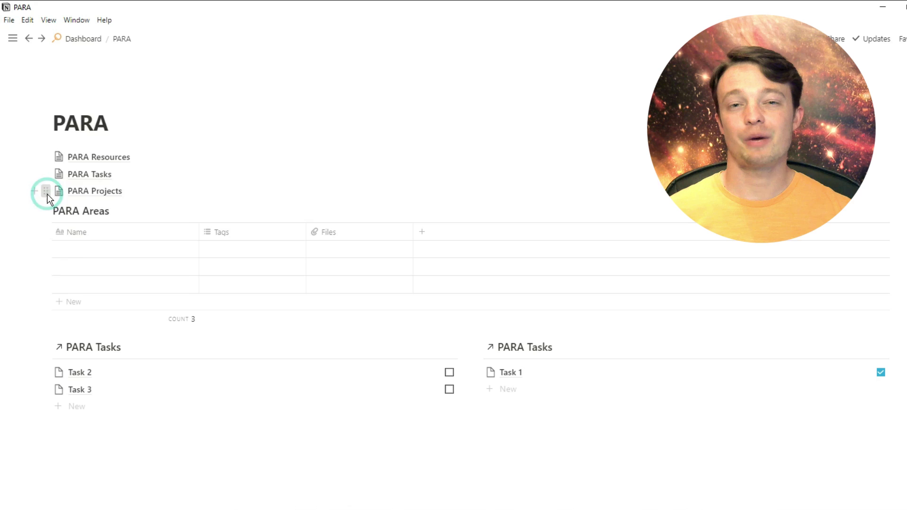
left_click(90, 162)
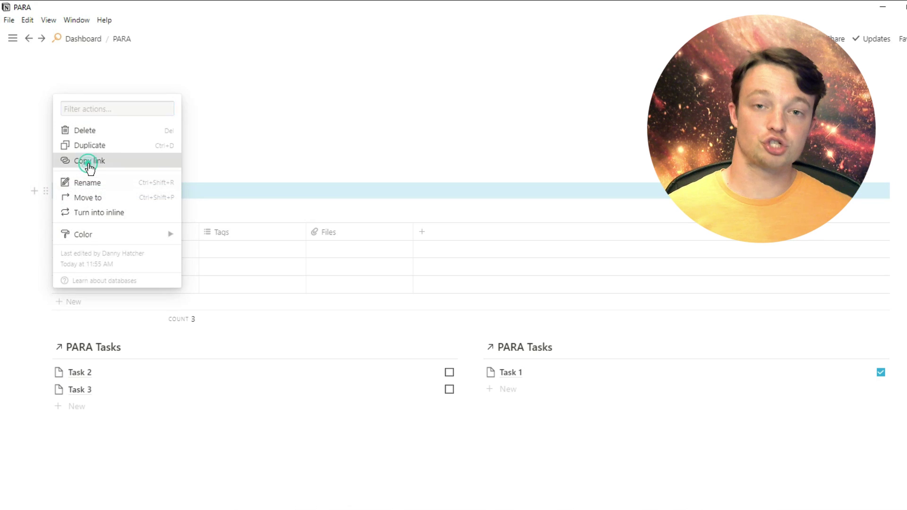
left_click(34, 191)
left_click(68, 208)
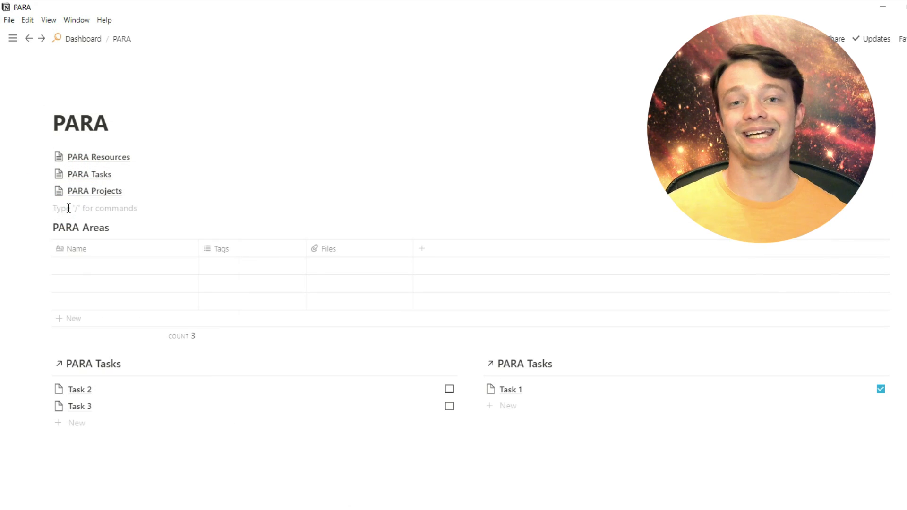
key("ctrl+v")
left_click(462, 242)
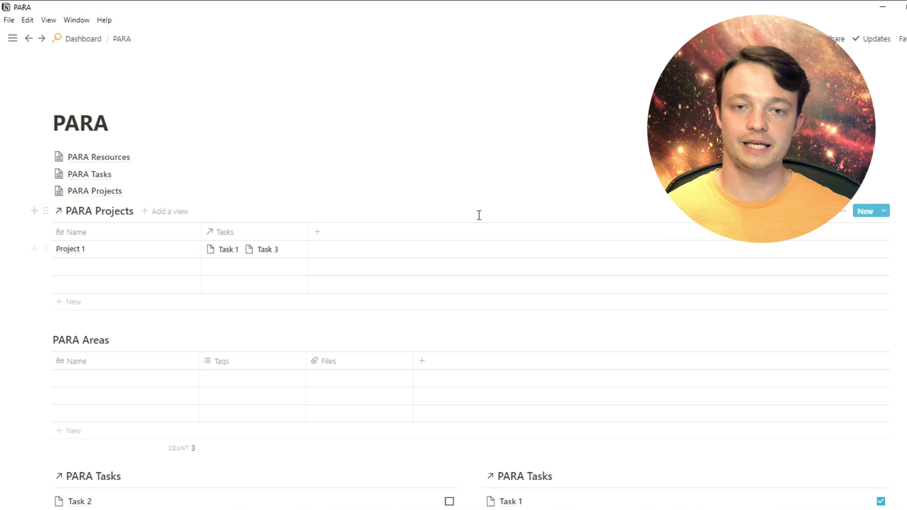
Step: Add a List view to the linked PARA Projects and delete its Table view
left_click(158, 216)
left_click(146, 358)
left_click(151, 421)
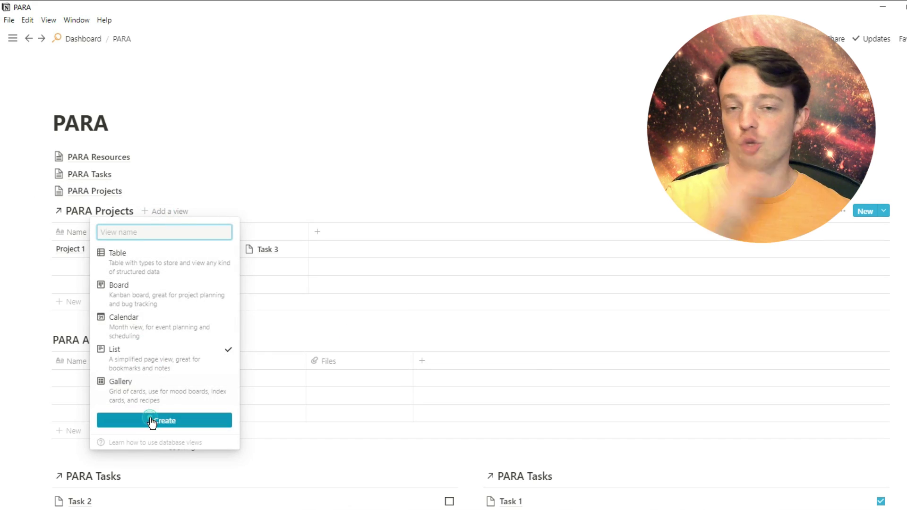
left_click(186, 210)
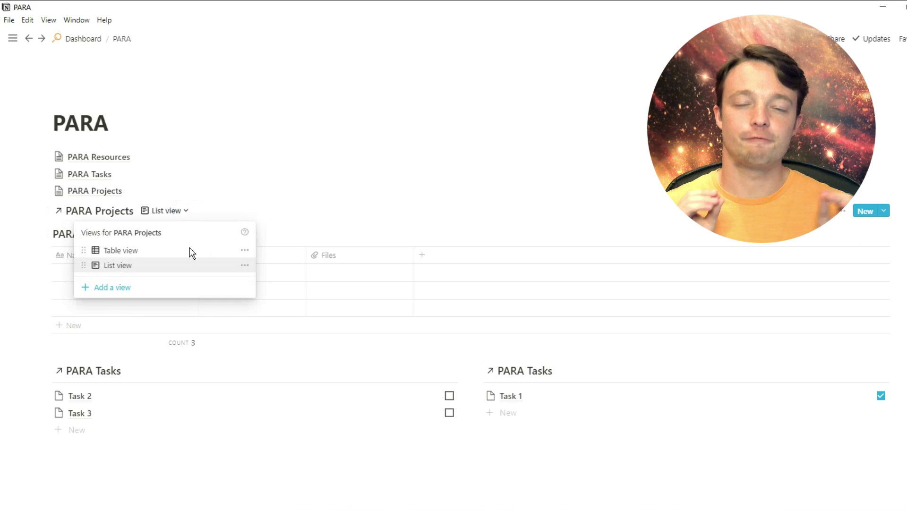
left_click(244, 250)
left_click(229, 477)
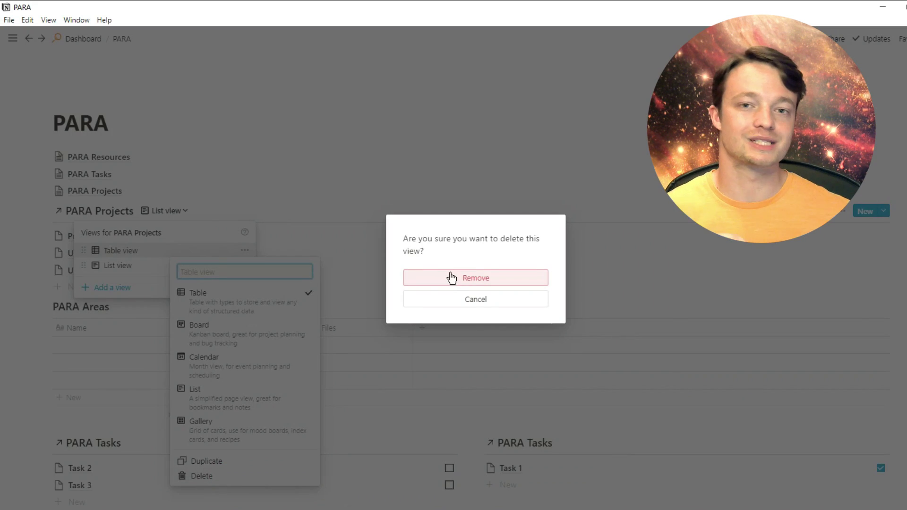
left_click(451, 278)
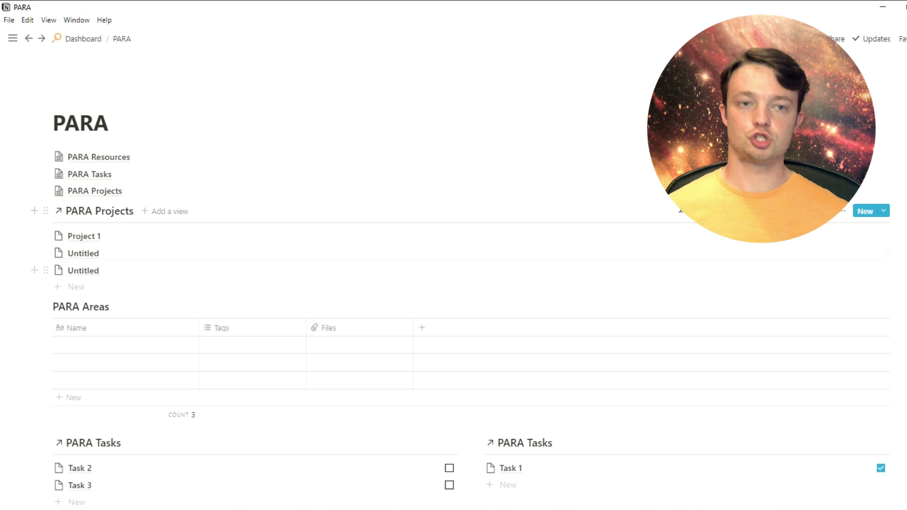
Step: Add a new property called Date, of Date type, to Project 1
left_click(843, 212)
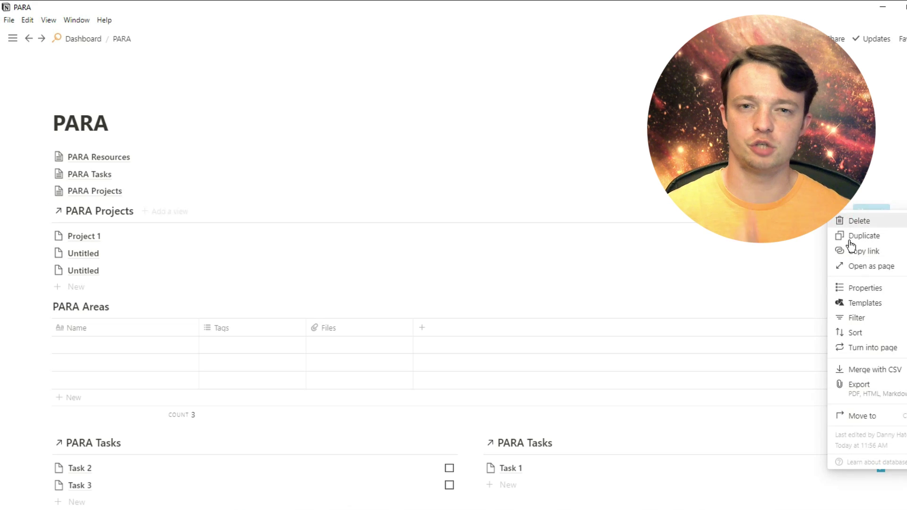
left_click(857, 287)
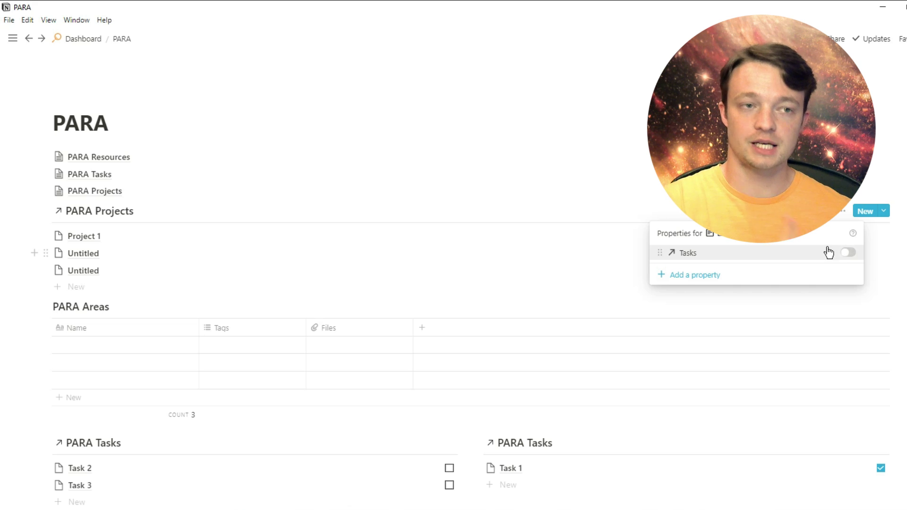
left_click(614, 238)
left_click(199, 234)
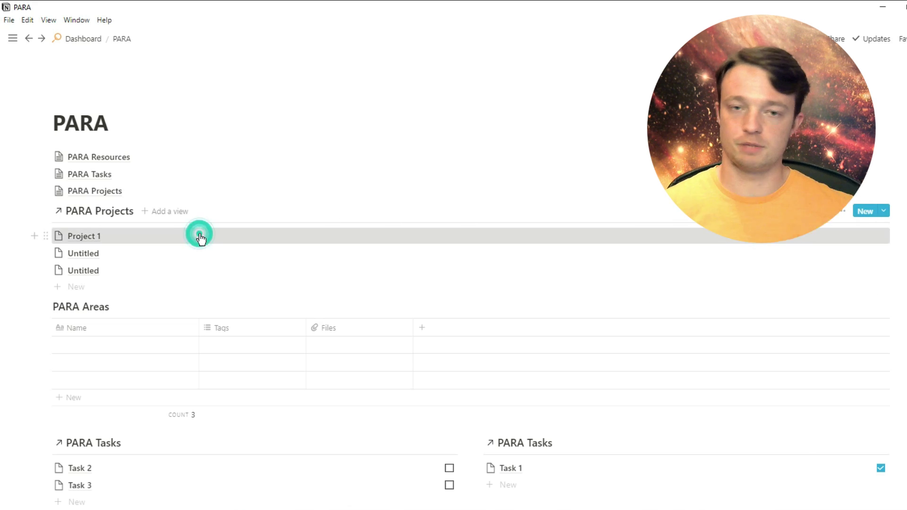
left_click(299, 190)
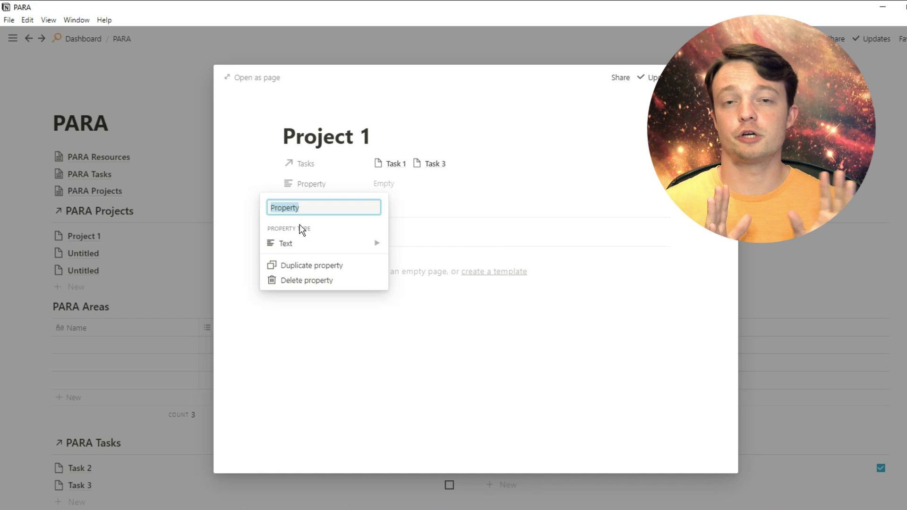
mouse_move(318, 244)
mouse_move(415, 209)
type("Date")
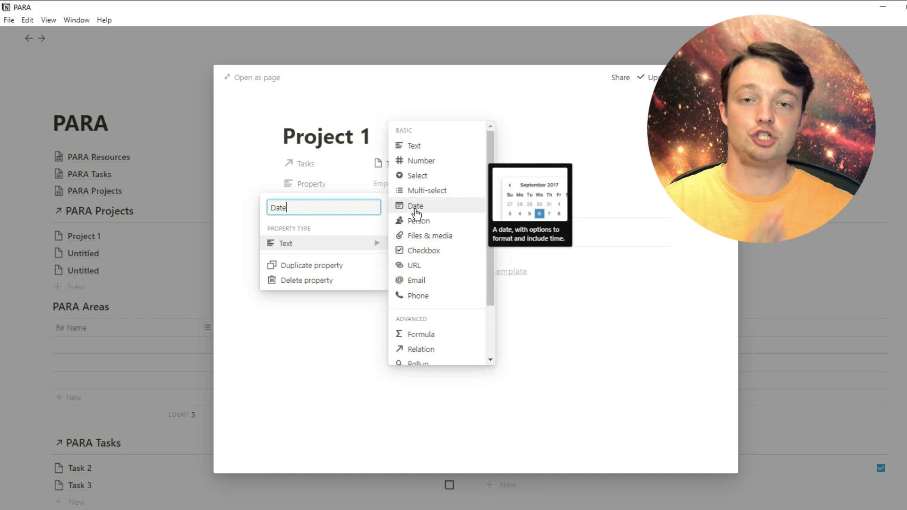
left_click(415, 208)
Step: Set Project 1's Date to Sep 27, 2020
left_click(396, 188)
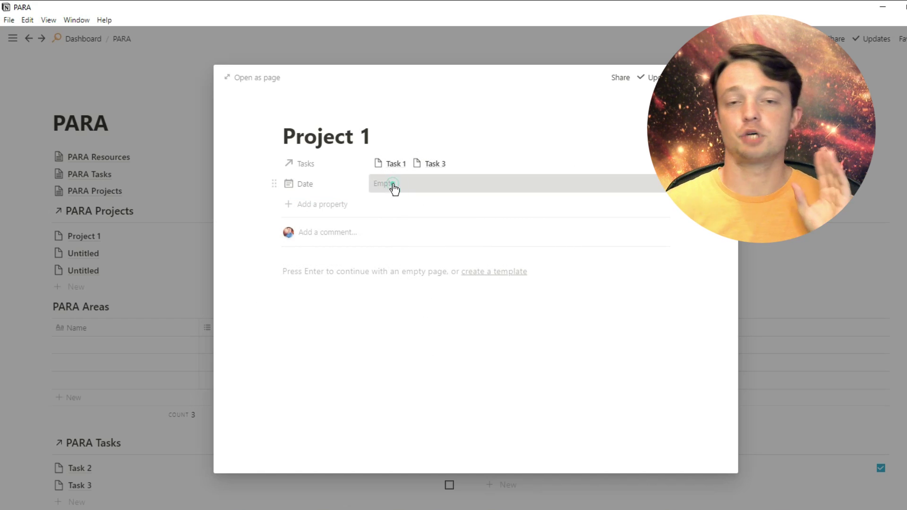
left_click(491, 310)
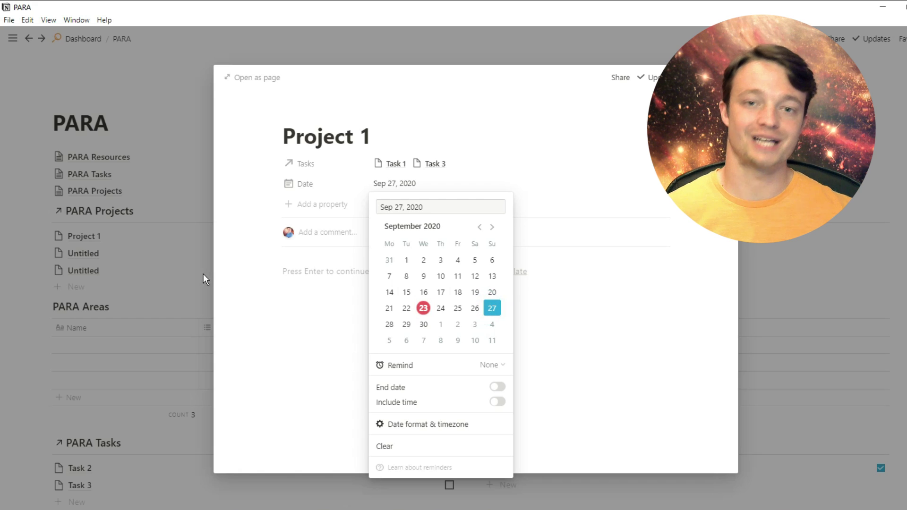
left_click(177, 273)
left_click(178, 270)
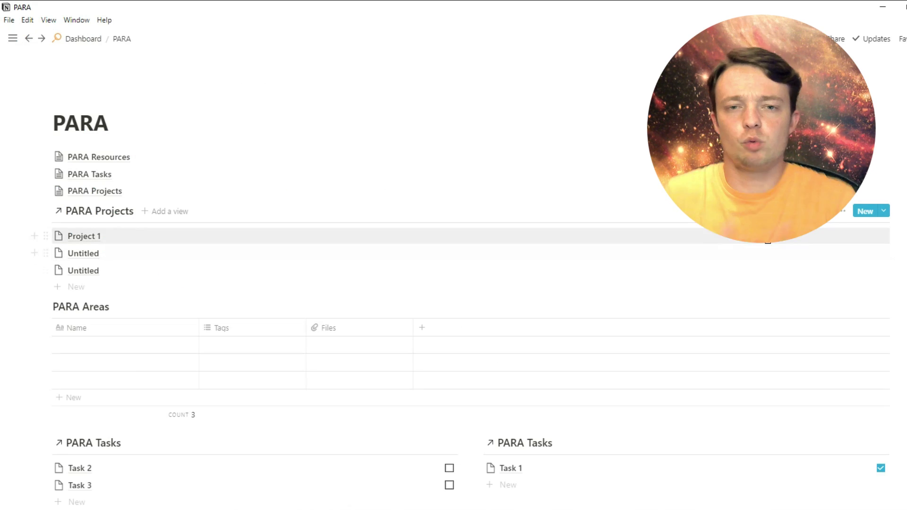
Step: Turn on the Date property in the PARA Projects list display
left_click(842, 212)
left_click(860, 288)
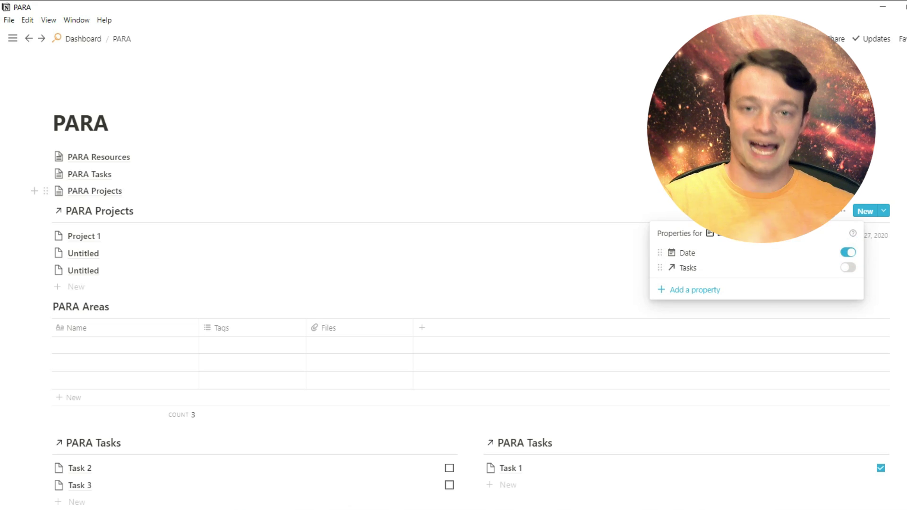
left_click(639, 207)
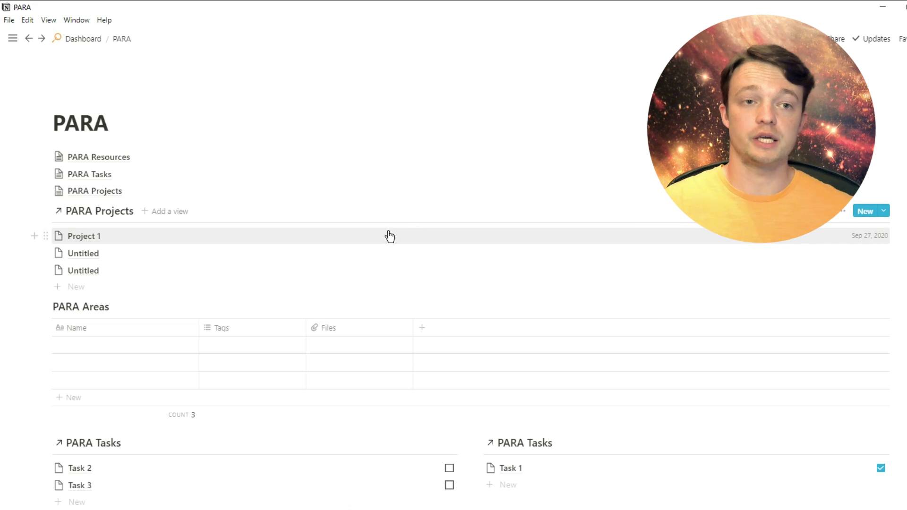
Step: Filter the PARA Projects list to projects whose Tasks is not empty
left_click(846, 216)
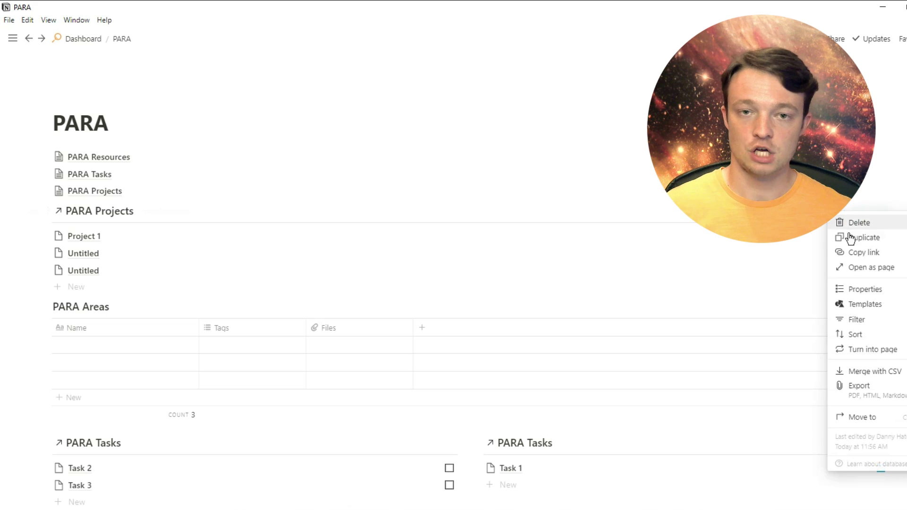
left_click(857, 318)
left_click(771, 313)
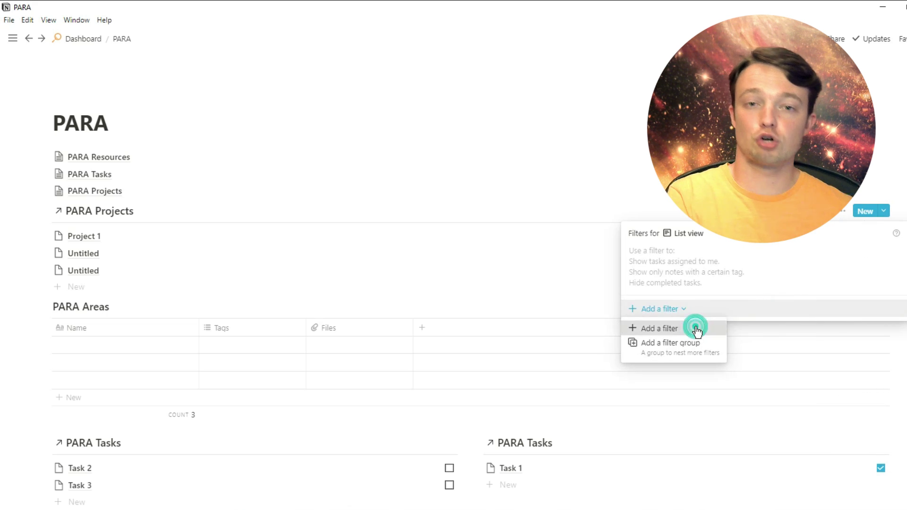
left_click(694, 324)
left_click(706, 258)
left_click(679, 331)
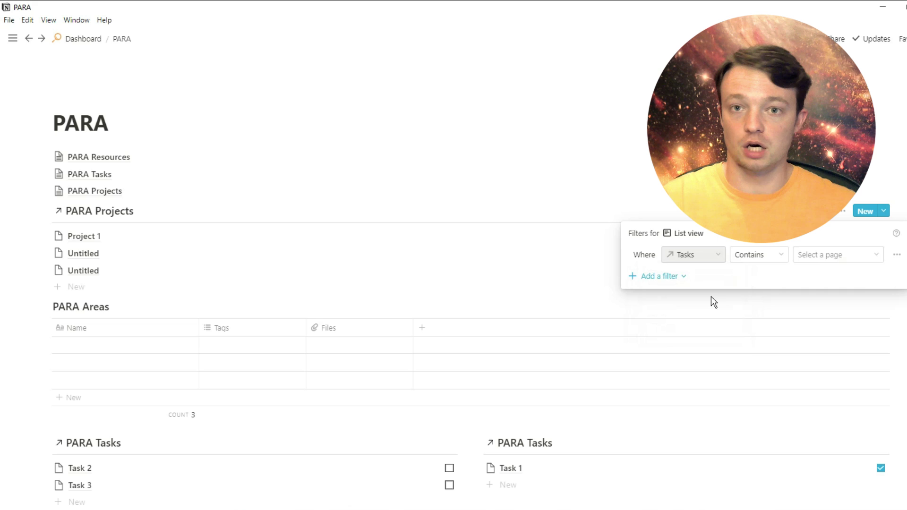
left_click(757, 257)
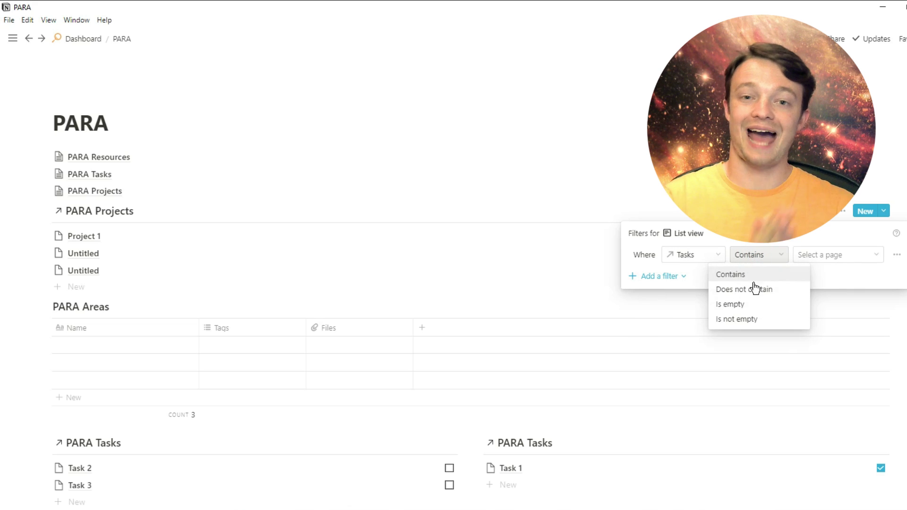
left_click(726, 319)
left_click(90, 237)
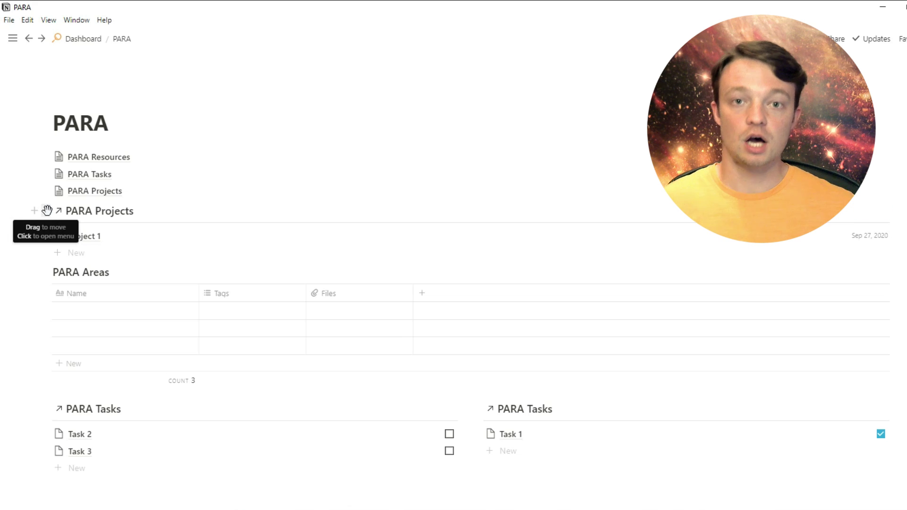
Step: Duplicate the PARA Projects list and arrange the two copies side by side in columns
left_click_drag(47, 210, 51, 258)
key("ctrl+z")
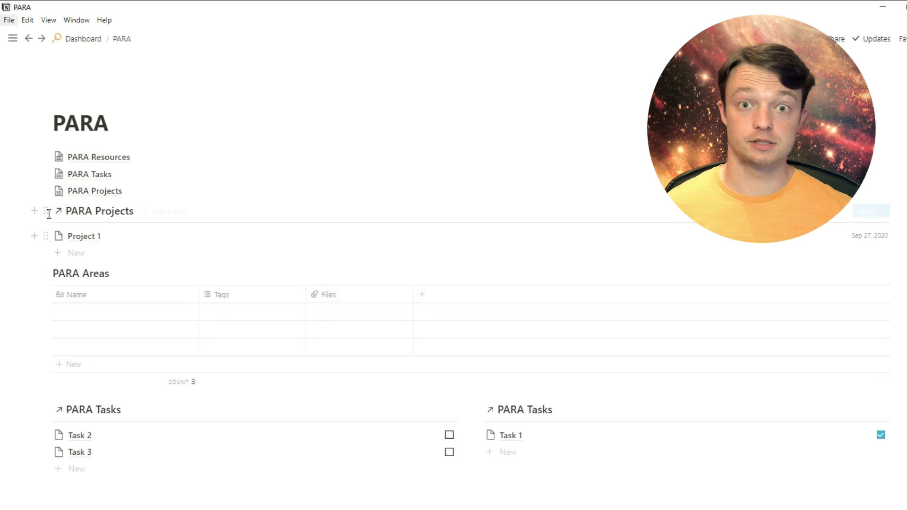
key("ctrl+d")
left_click(34, 192)
key("Escape")
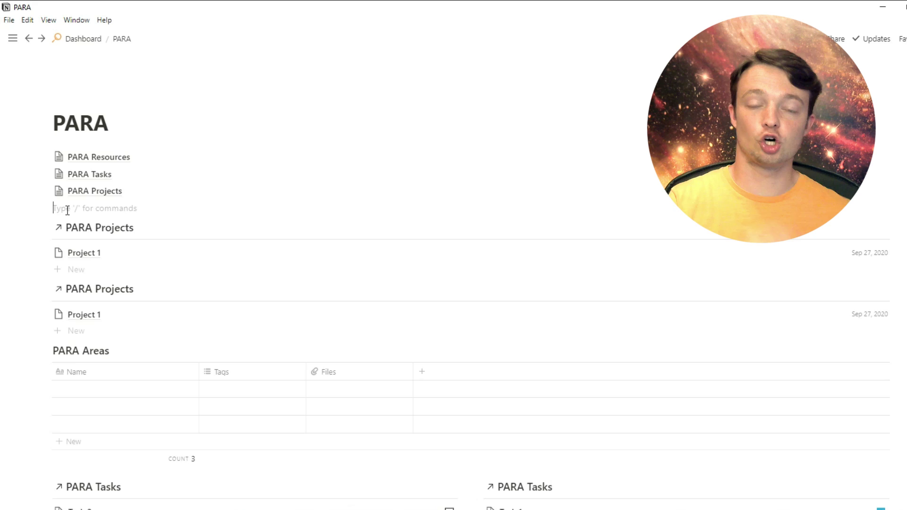
key("Return")
left_click(42, 208)
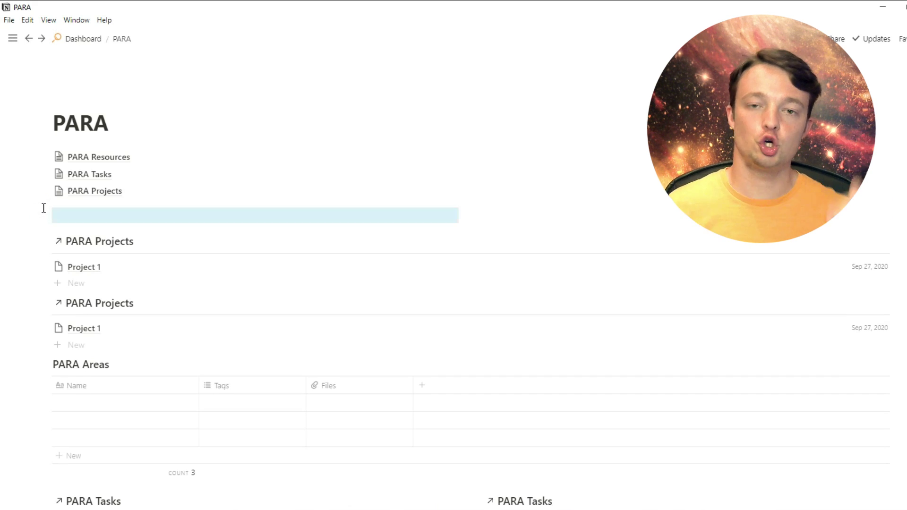
left_click(77, 213)
left_click_drag(45, 240, 55, 211)
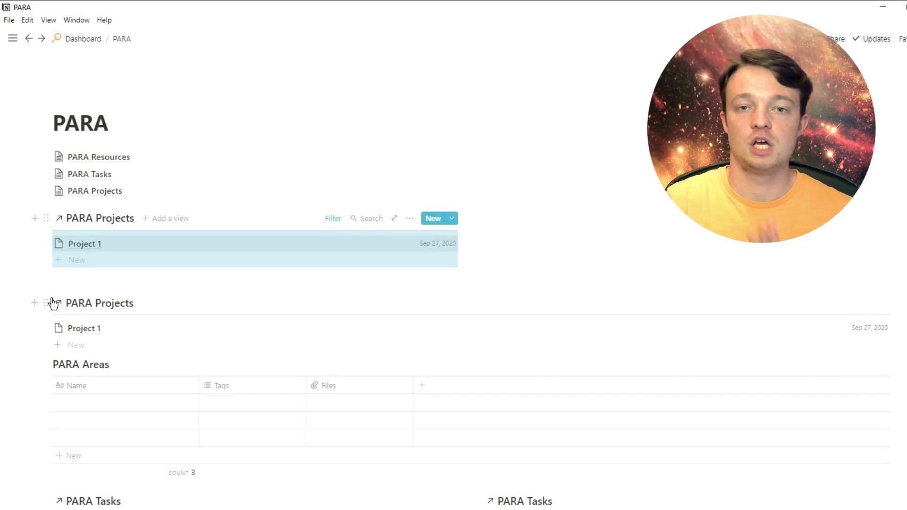
left_click_drag(52, 301, 493, 212)
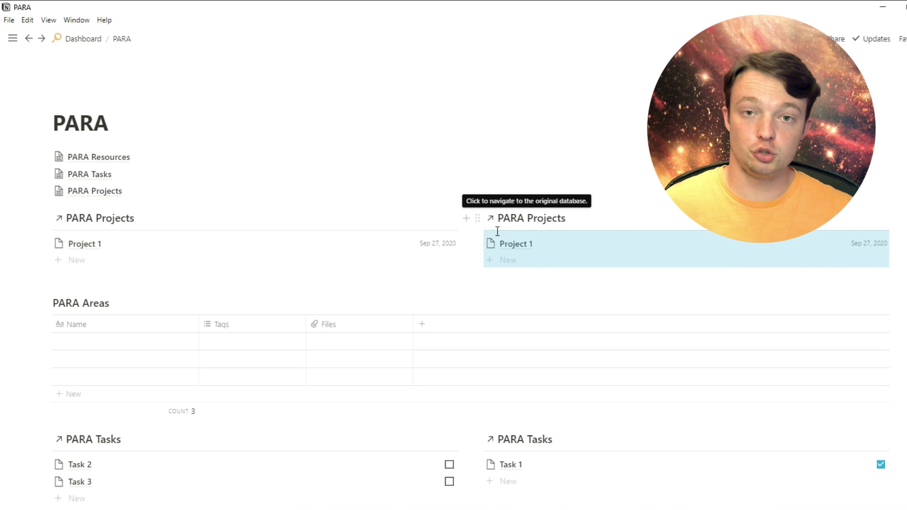
Step: Change the right-hand list's filter to Tasks is empty
left_click(779, 218)
left_click(767, 262)
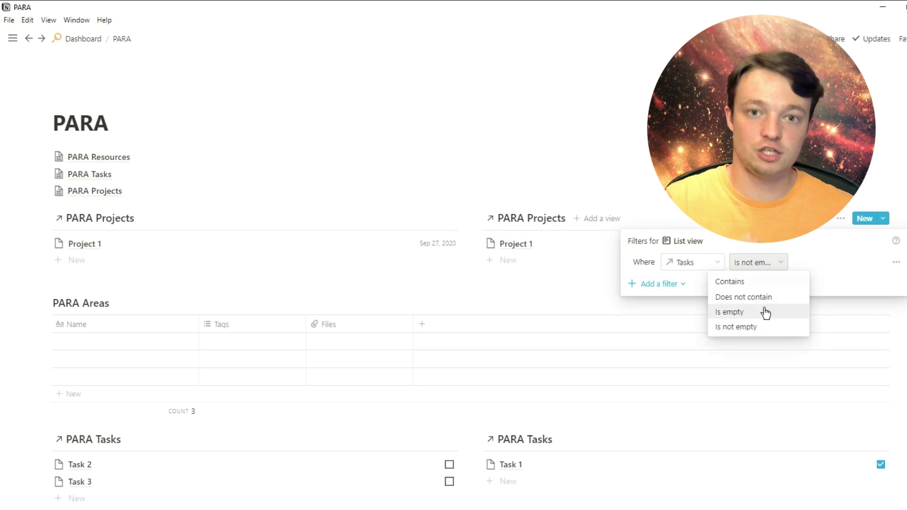
left_click(765, 312)
left_click(734, 314)
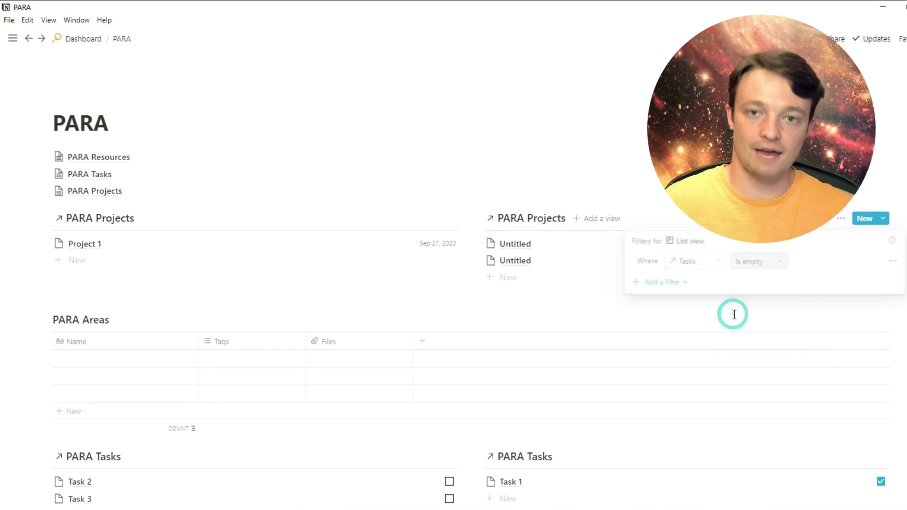
Step: Title the two untitled projects 'Project 2' and 'Project 3'
left_click(578, 245)
type("Project 2")
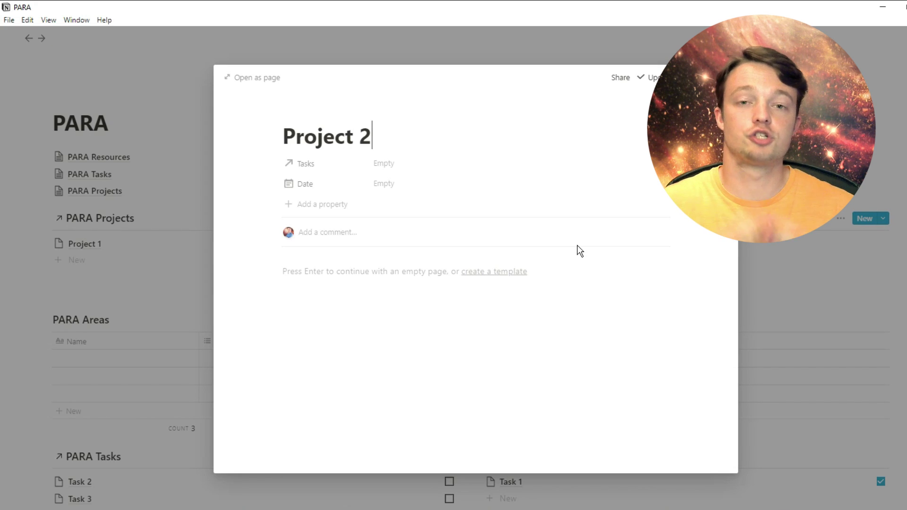
key("Escape")
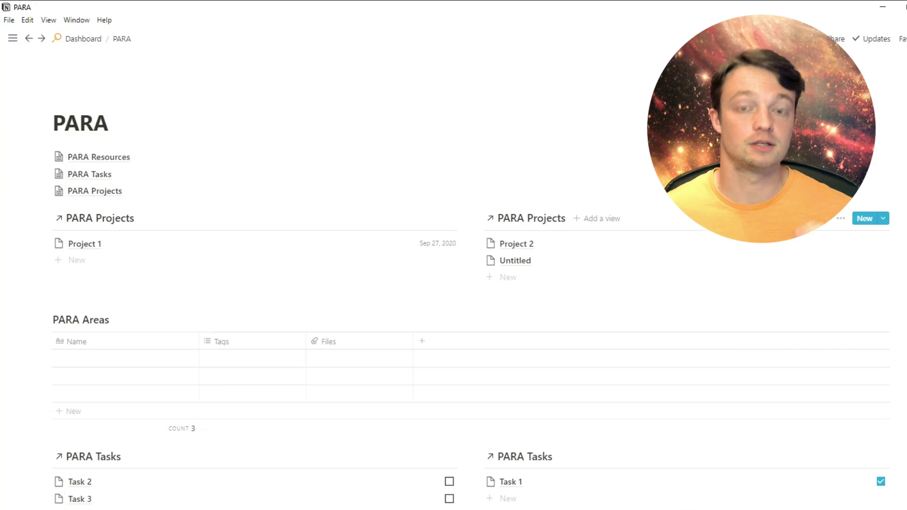
left_click(605, 261)
type("Project")
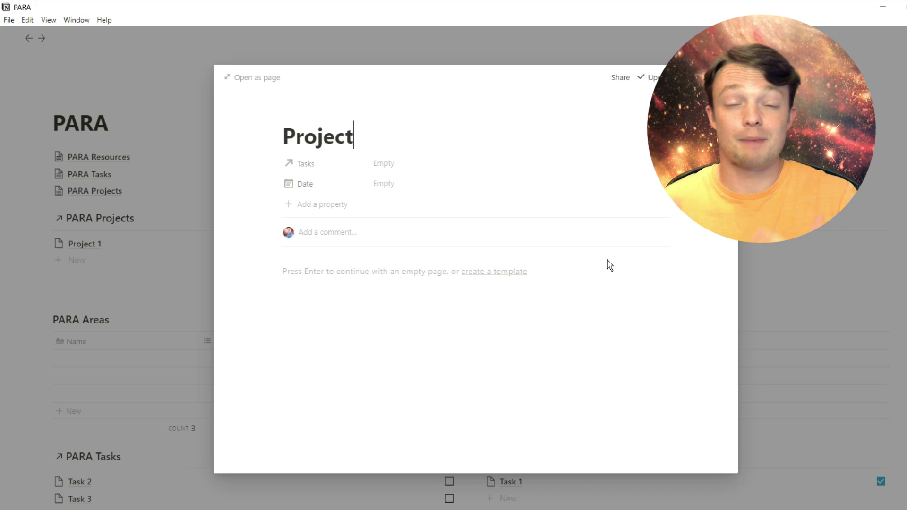
type(" 3")
left_click(757, 257)
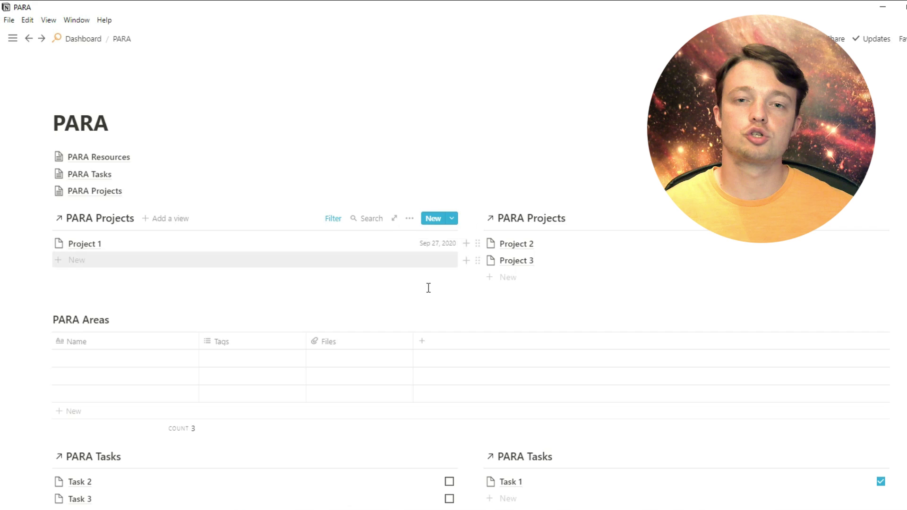
Step: Drag the PARA Areas table above the two project lists
left_click_drag(44, 320, 55, 200)
left_click(111, 125)
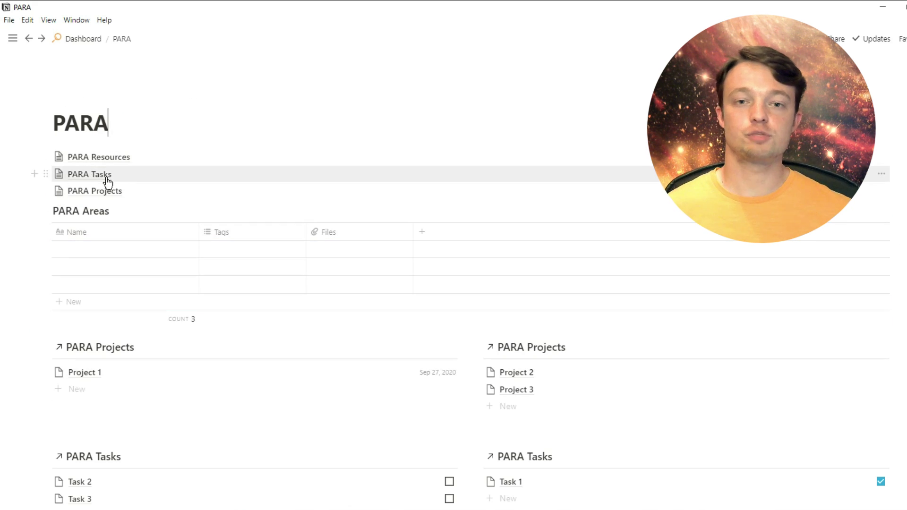
scroll(132, 257, "down", 2)
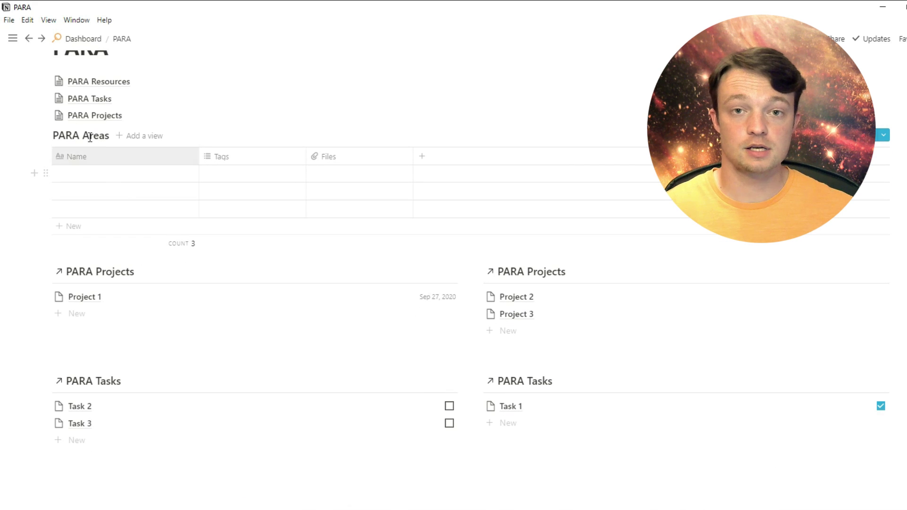
Step: Change the Tags column into a Projects relation linked to PARA Projects
left_click(245, 159)
mouse_move(255, 215)
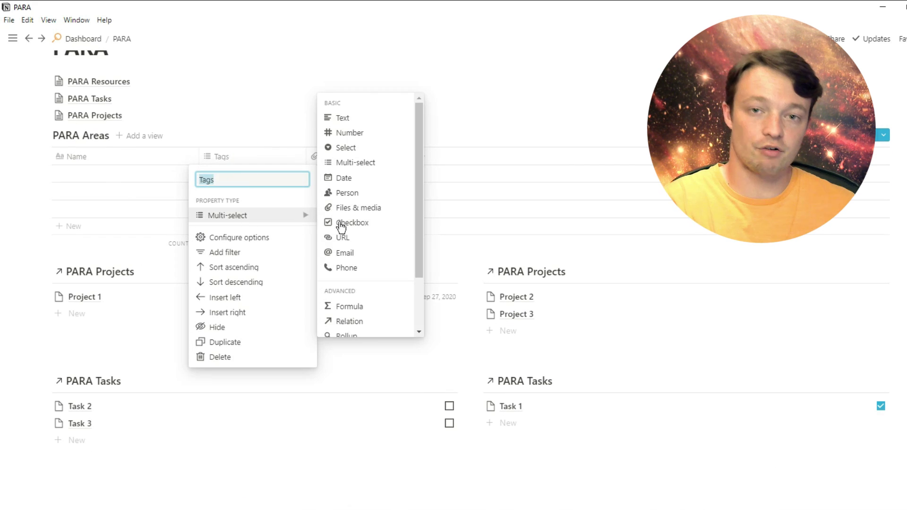
type("Projects")
left_click(369, 326)
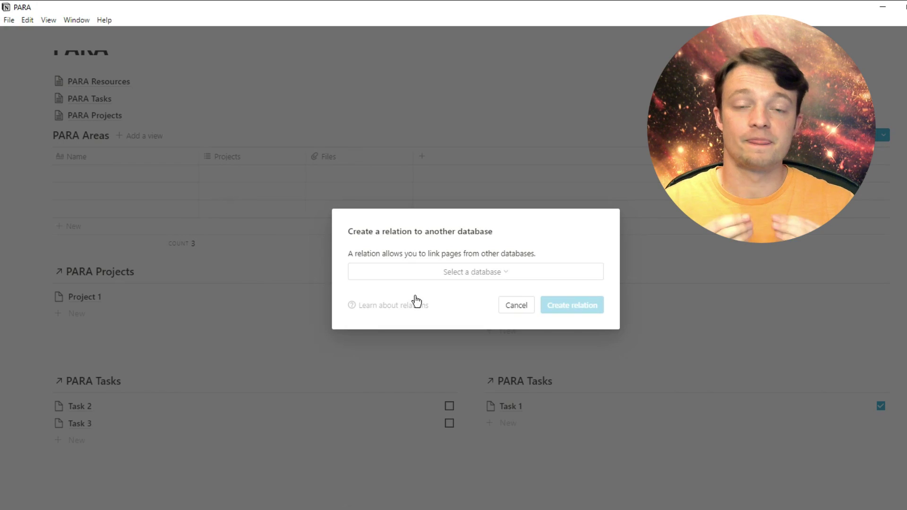
left_click(466, 273)
type("PARA")
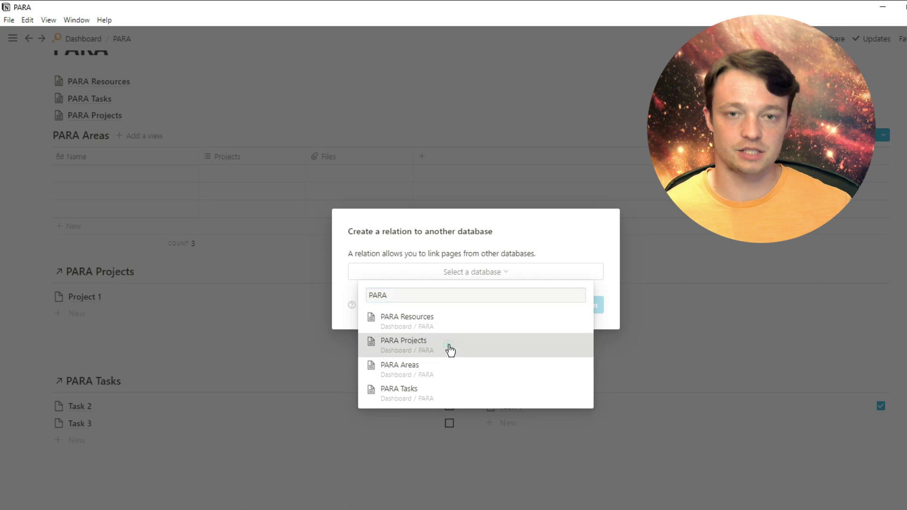
left_click(449, 348)
left_click(570, 308)
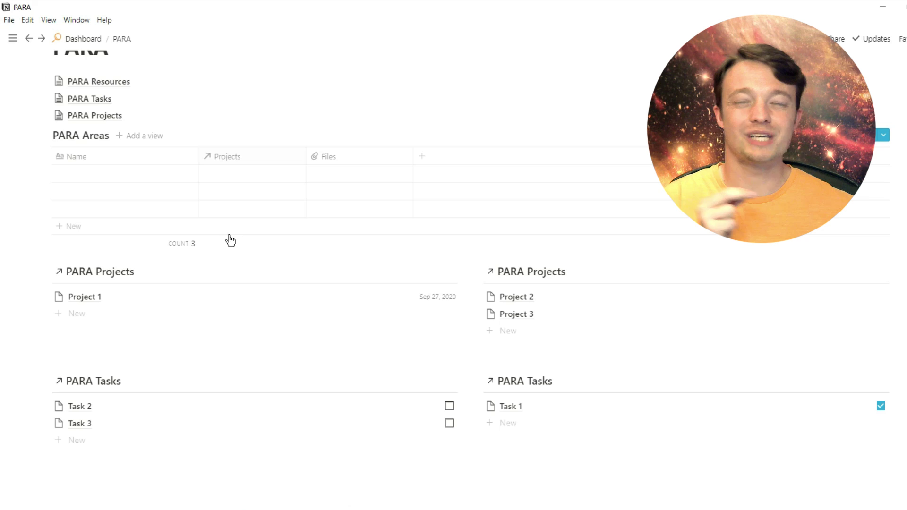
Step: In Project 1, rename the PARA Areas link property to Area and move Date above Tasks
left_click(219, 299)
left_click(333, 211)
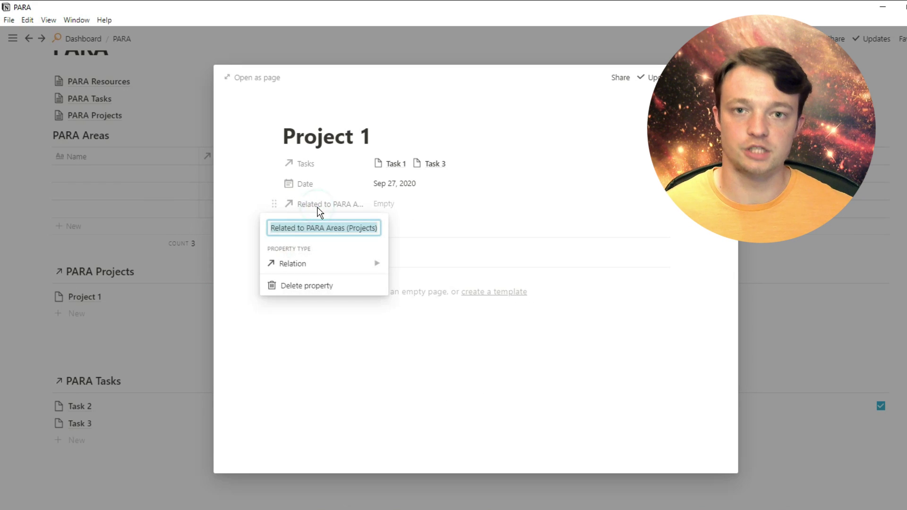
type("Area")
key("Return")
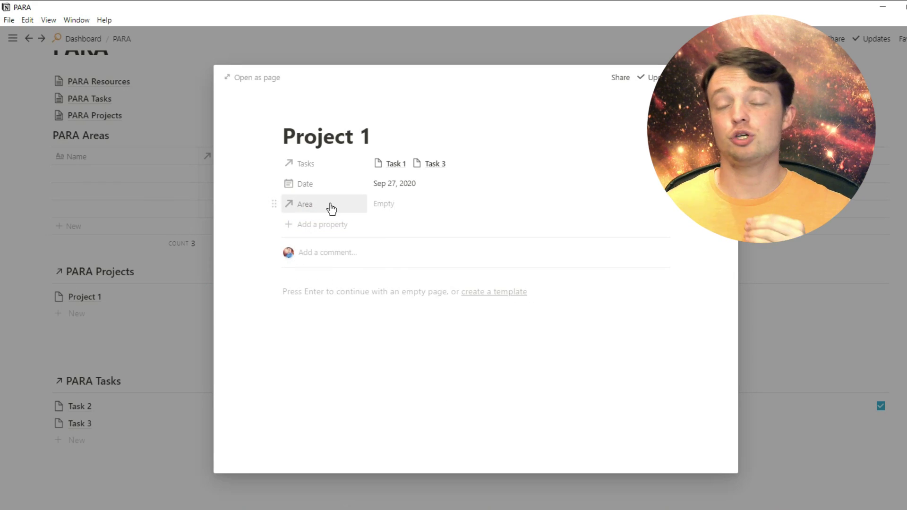
left_click_drag(312, 184, 310, 165)
left_click(158, 186)
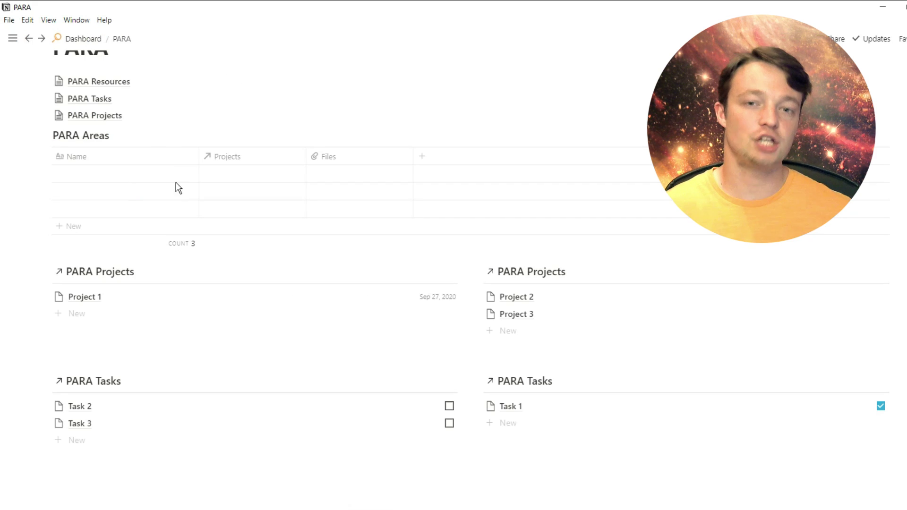
Step: Name the three areas Home, Work and Social
left_click(123, 174)
type("Home")
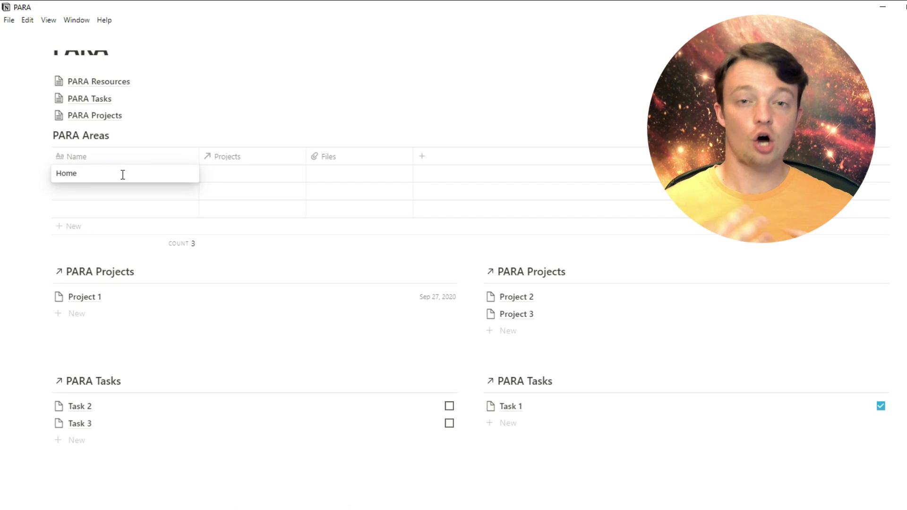
key("Return")
key("Down")
type("Work")
key("Return")
key("Down")
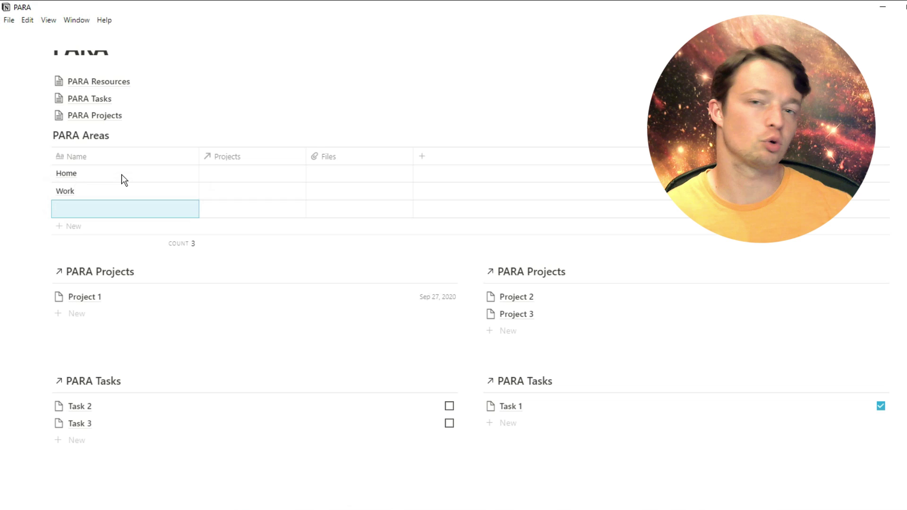
type("Social")
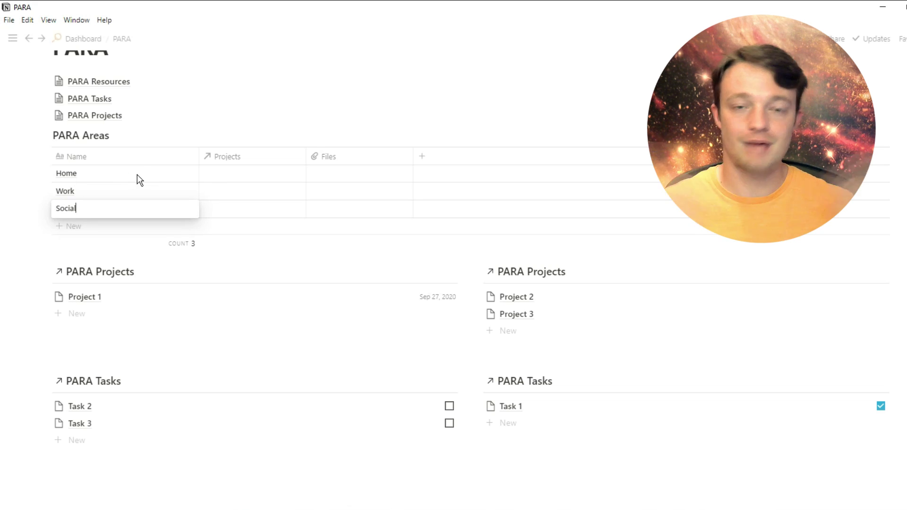
key("Return")
Step: Change the Files column into a Tasks relation linked to PARA Tasks
left_click(361, 156)
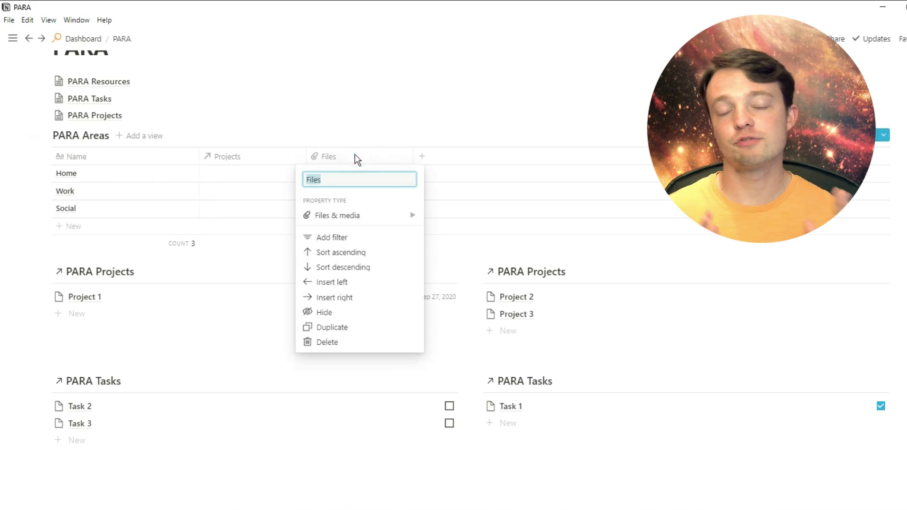
mouse_move(356, 215)
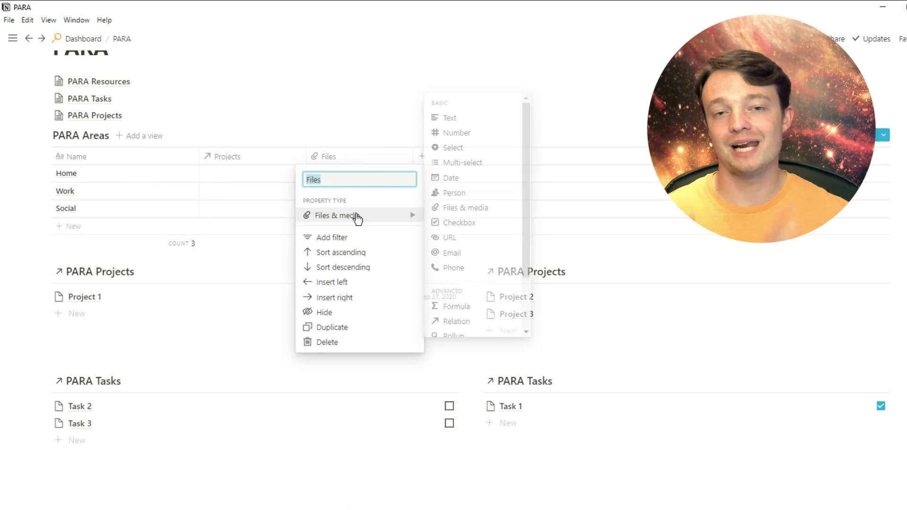
type("Tasks")
left_click(462, 321)
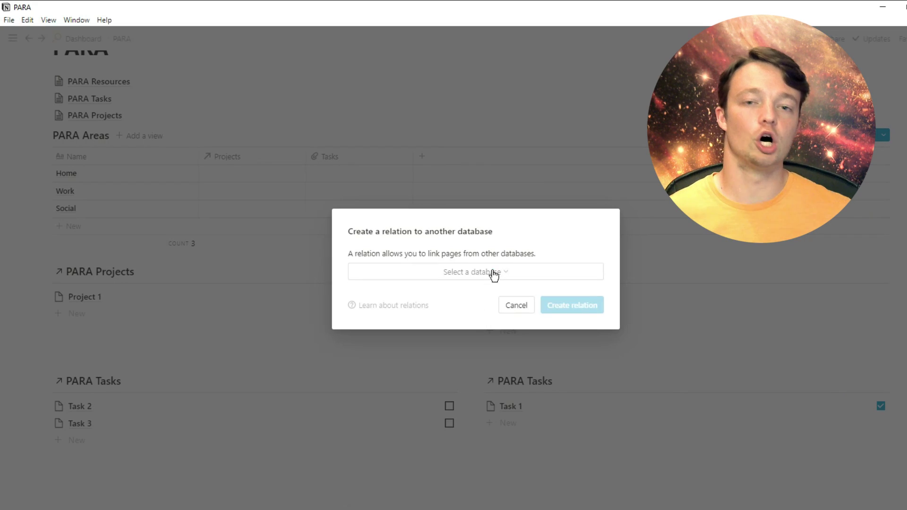
left_click(492, 271)
type("PARA")
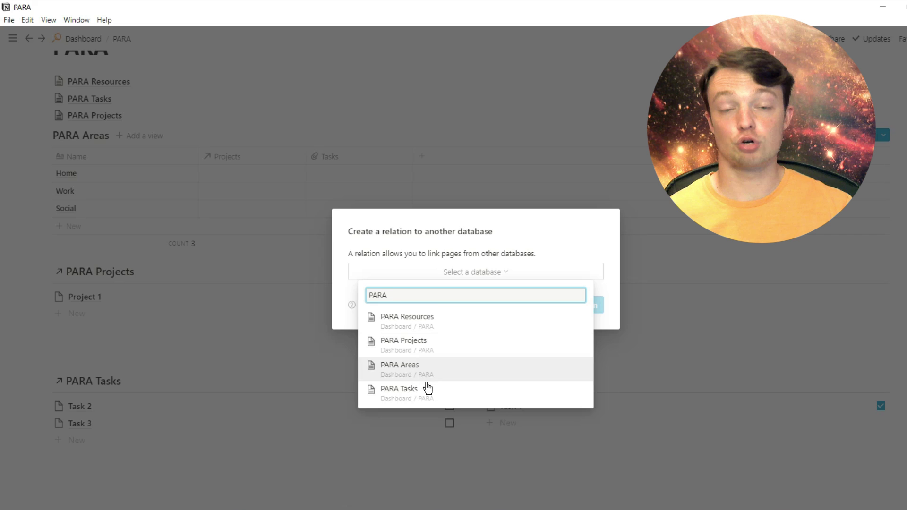
left_click(419, 399)
left_click(569, 314)
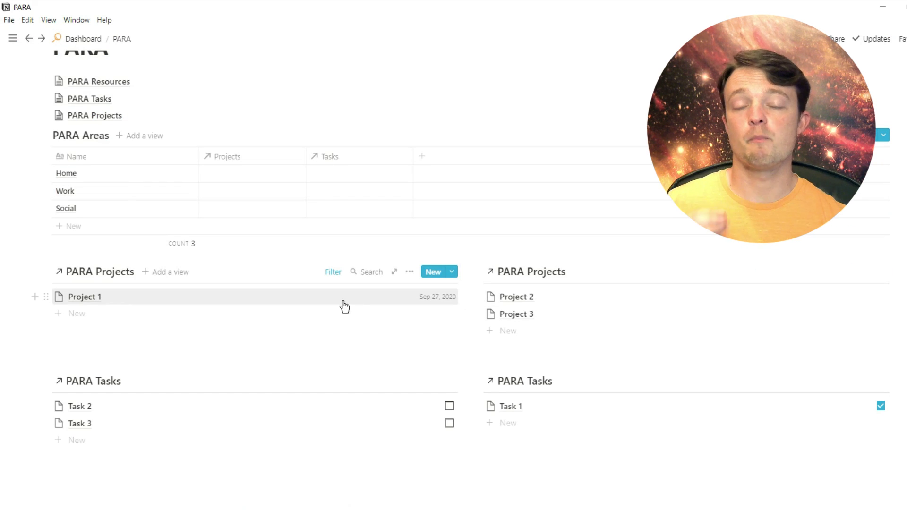
Step: Set Project 1's Area property to Work
left_click(343, 304)
left_click(391, 203)
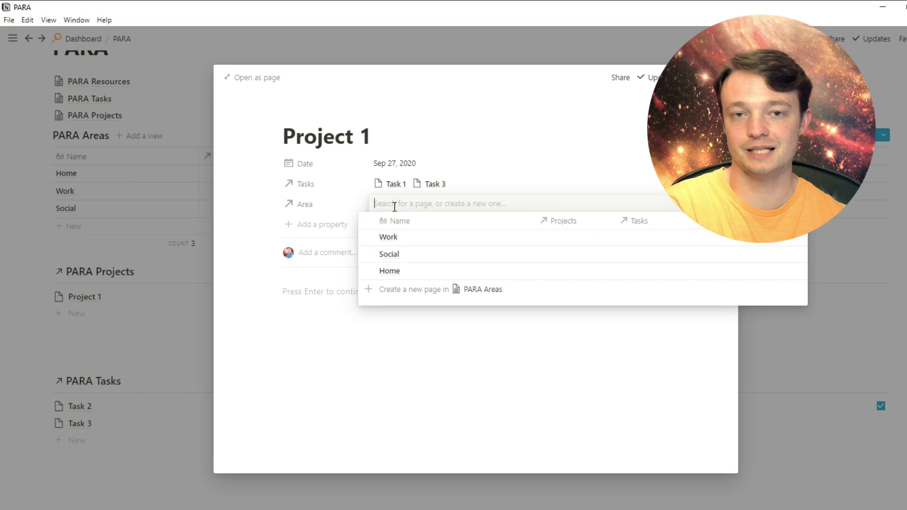
left_click(369, 238)
left_click(199, 233)
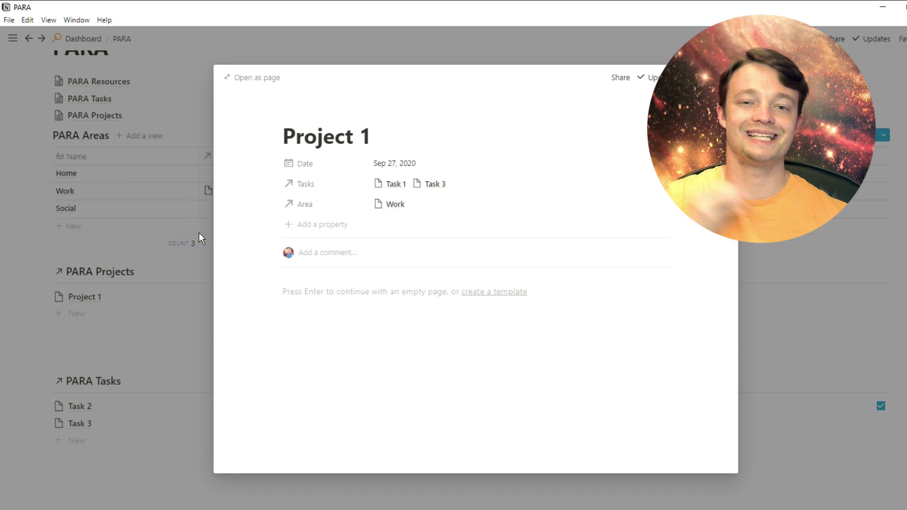
left_click(194, 233)
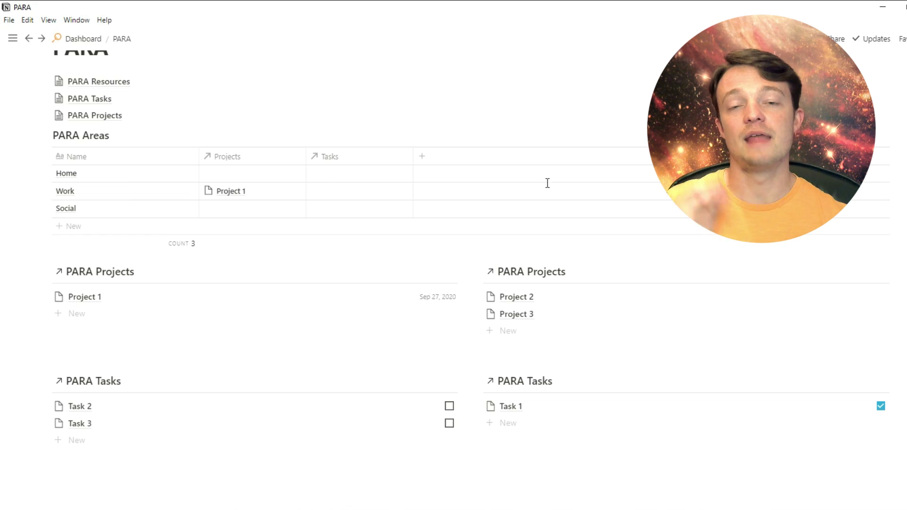
Step: Rename Task 2's 'Related to PARA Areas' property to Area
left_click(264, 410)
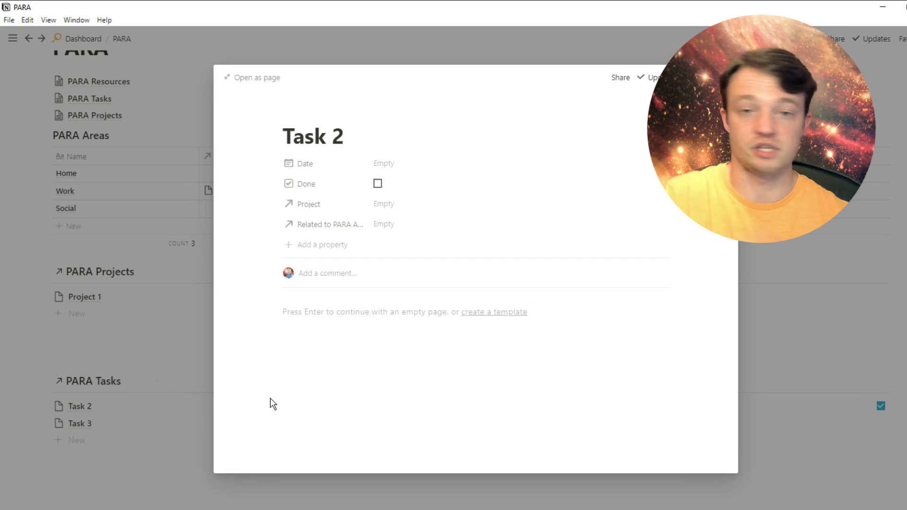
left_click(337, 229)
type("Area")
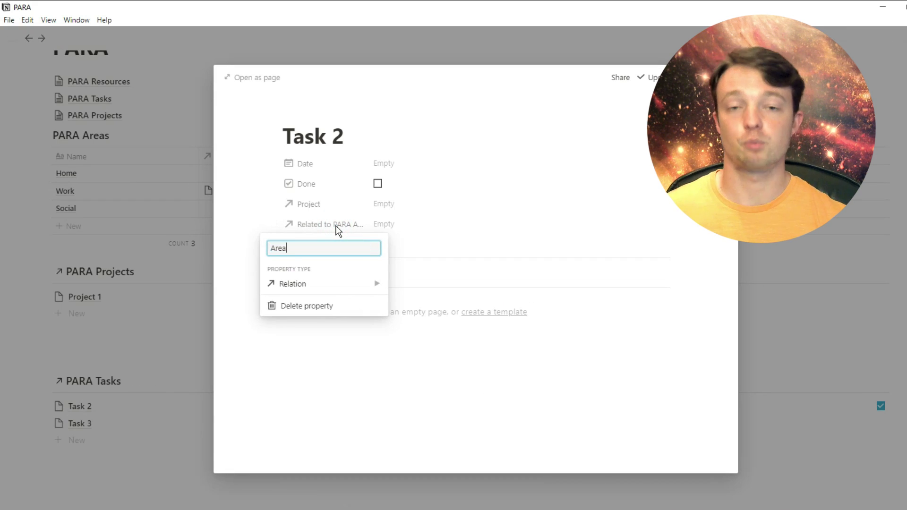
key("Return")
Step: Set Task 2's Area to Social
left_click(383, 204)
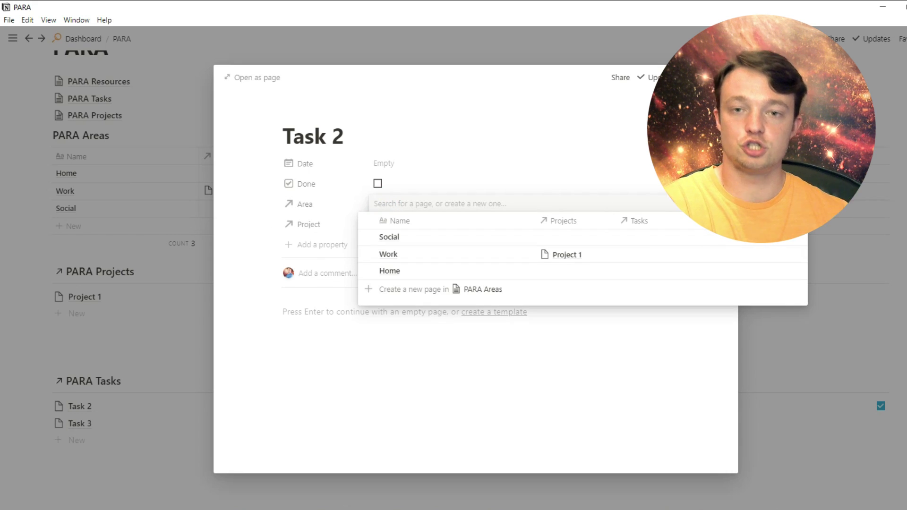
left_click(369, 238)
left_click(322, 214)
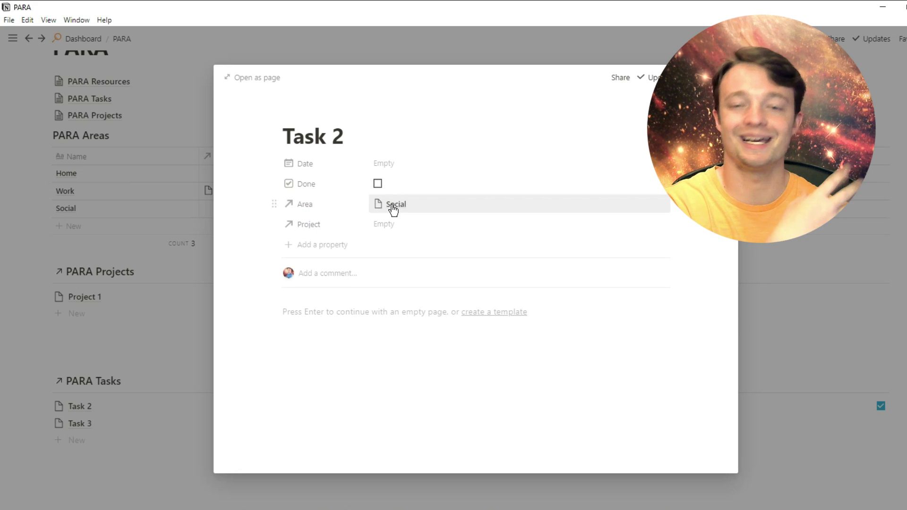
left_click(167, 194)
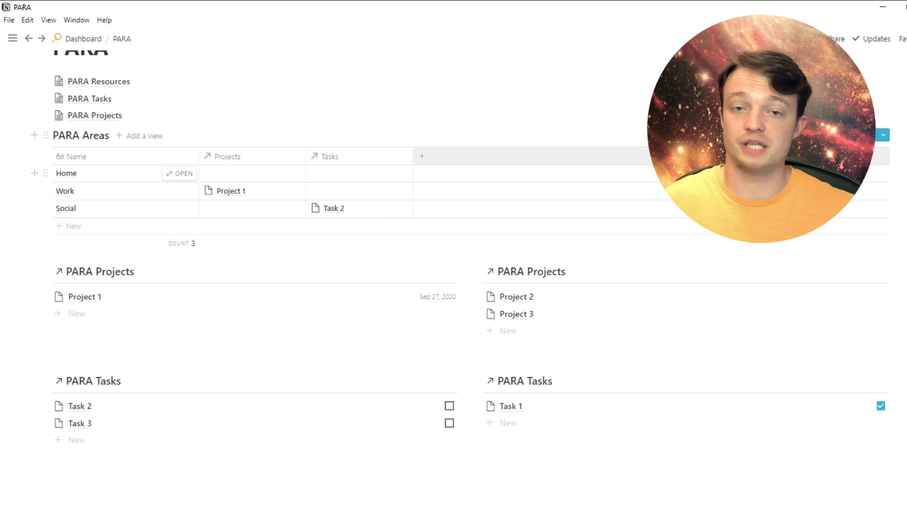
Step: Turn the PARA Areas table into its own page and copy its link
left_click(861, 135)
left_click(867, 274)
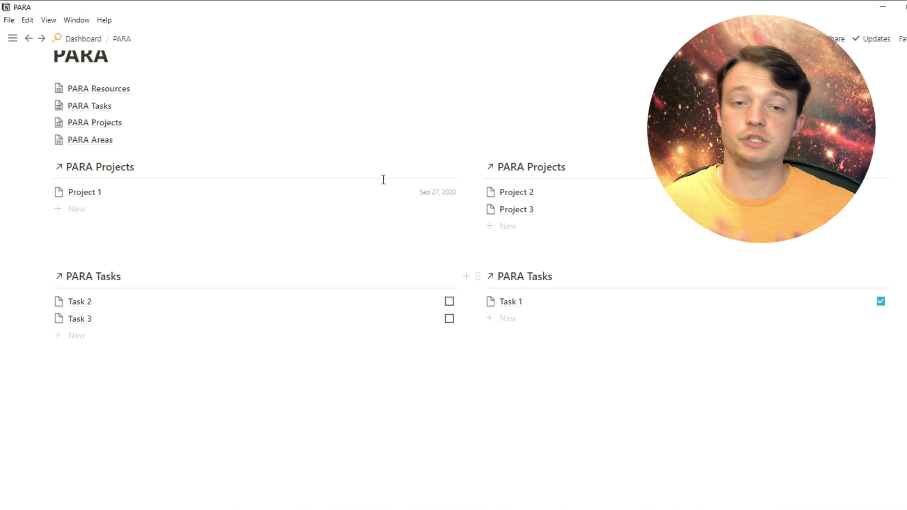
left_click(48, 139)
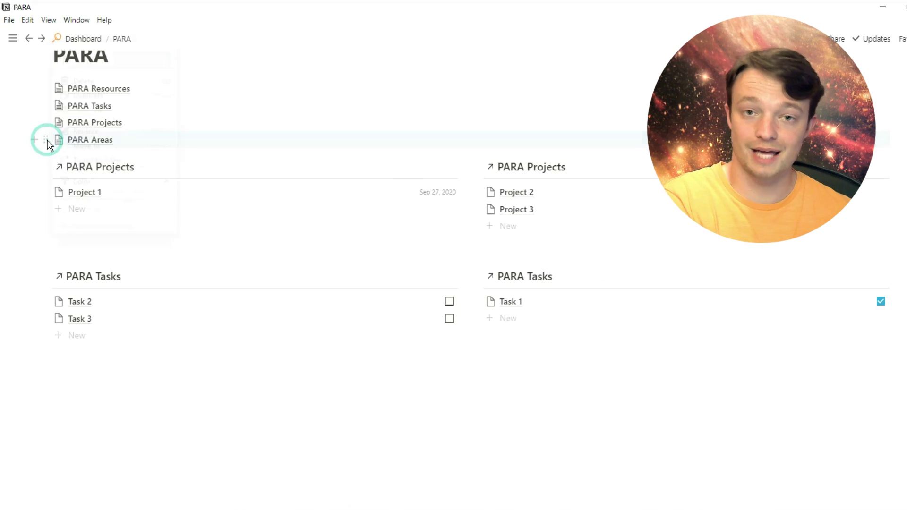
left_click(109, 110)
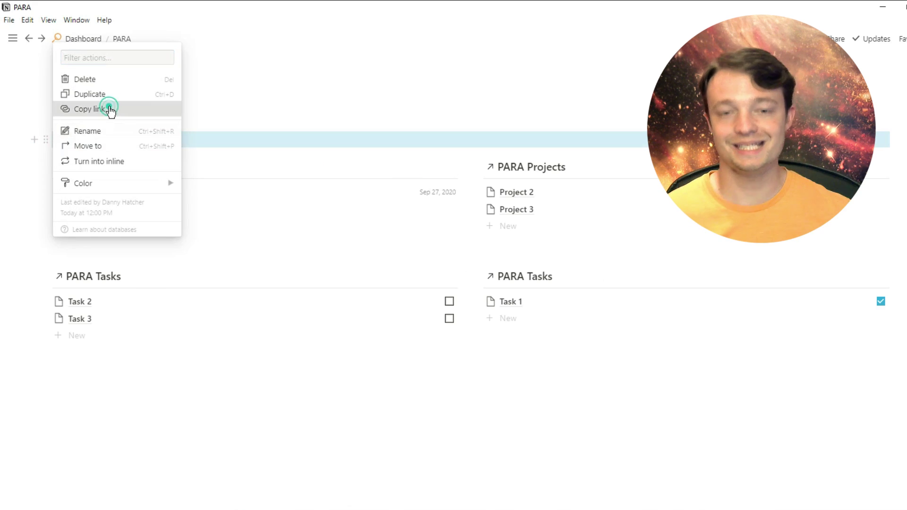
Step: Paste the PARA Areas link below PARA Tasks as a linked database at the page bottom
left_click(100, 366)
key("ctrl+v")
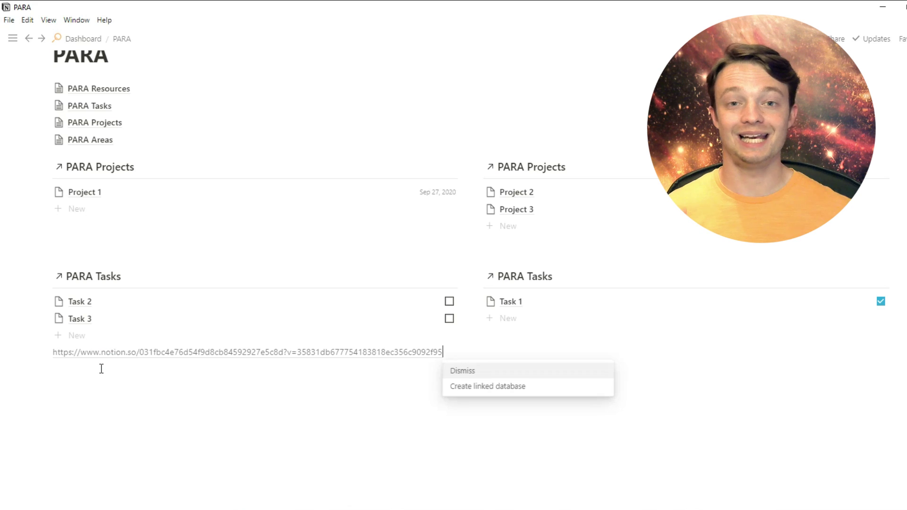
left_click(455, 390)
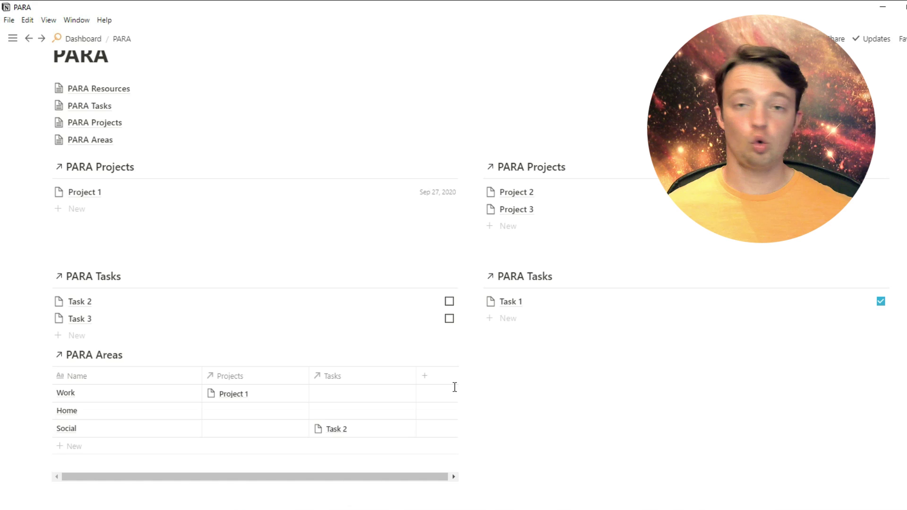
mouse_move(45, 355)
left_mouse_down()
mouse_move(56, 399)
mouse_move(57, 359)
left_mouse_up()
Step: Add a Gallery view to PARA Areas and delete its Table view
left_click(150, 293)
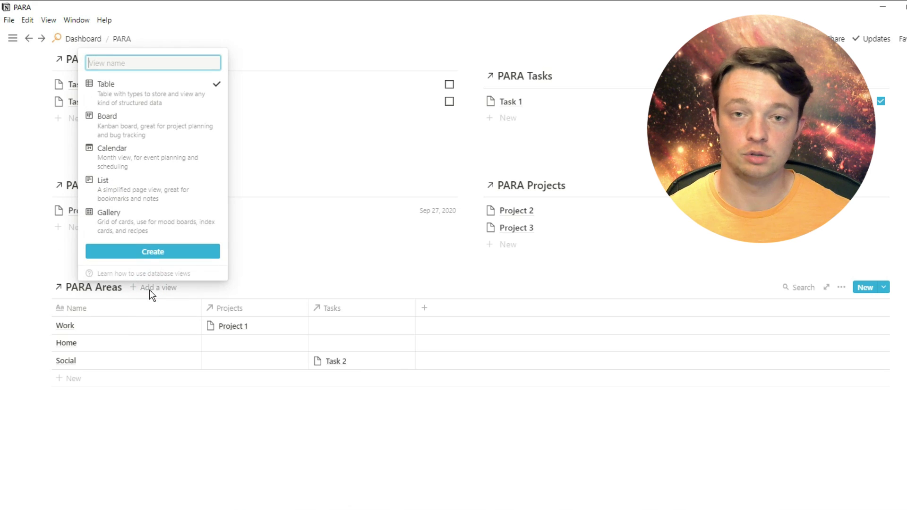
left_click(142, 217)
left_click(150, 254)
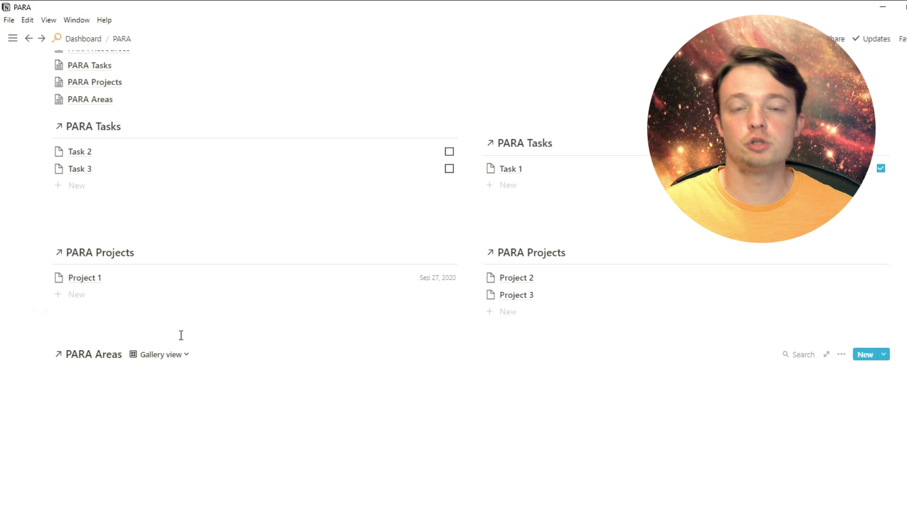
scroll(184, 331, "down", 2)
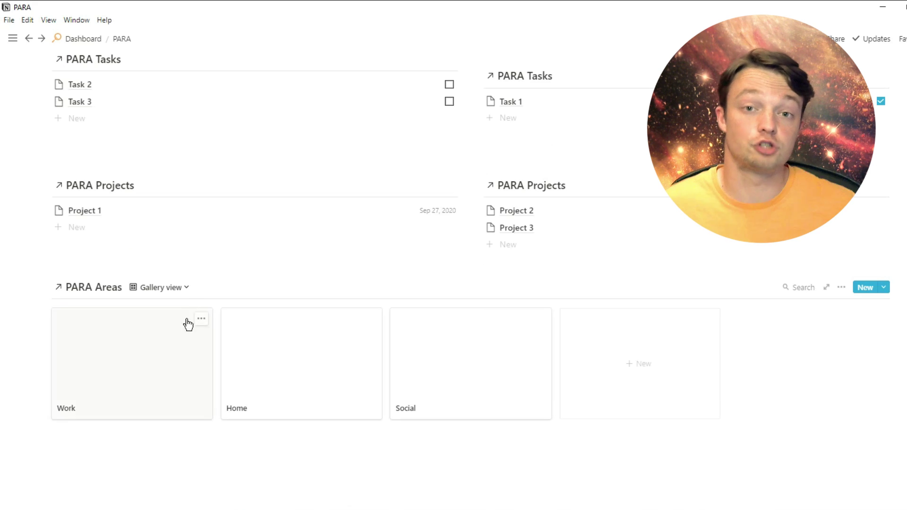
left_click(186, 288)
left_click(239, 327)
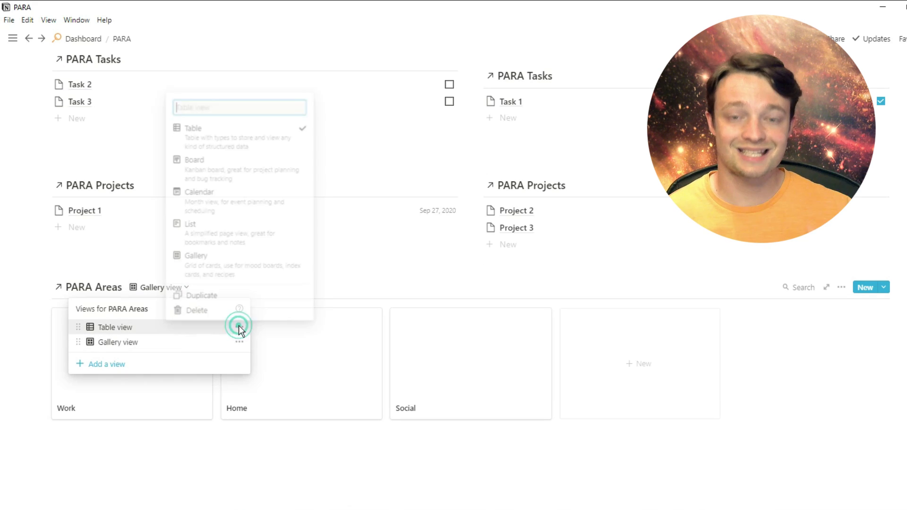
left_click(239, 309)
left_click(424, 280)
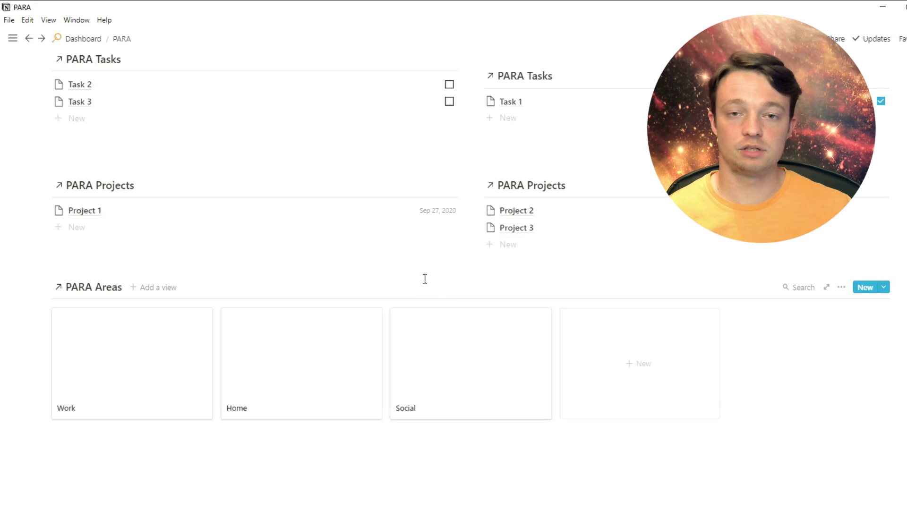
Step: Show related Projects on the Areas gallery cards and open the Work area
left_click(846, 290)
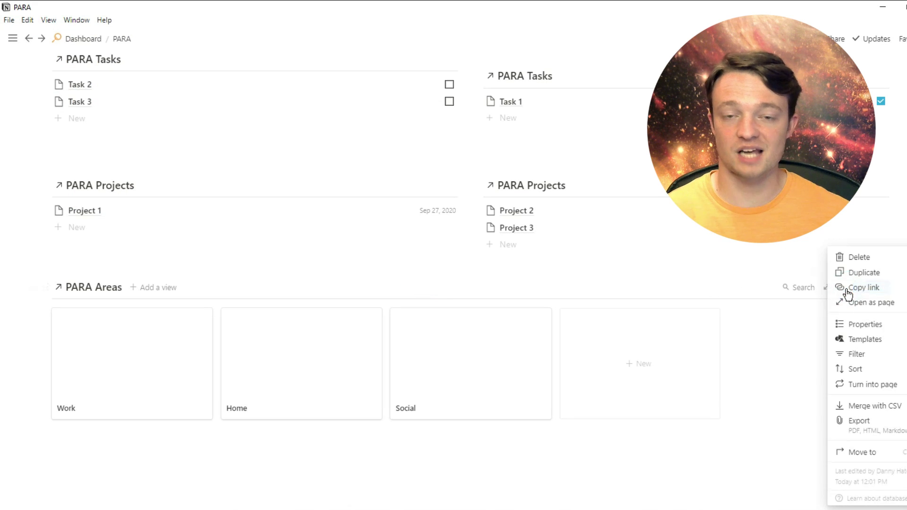
left_click(857, 325)
left_click(852, 400)
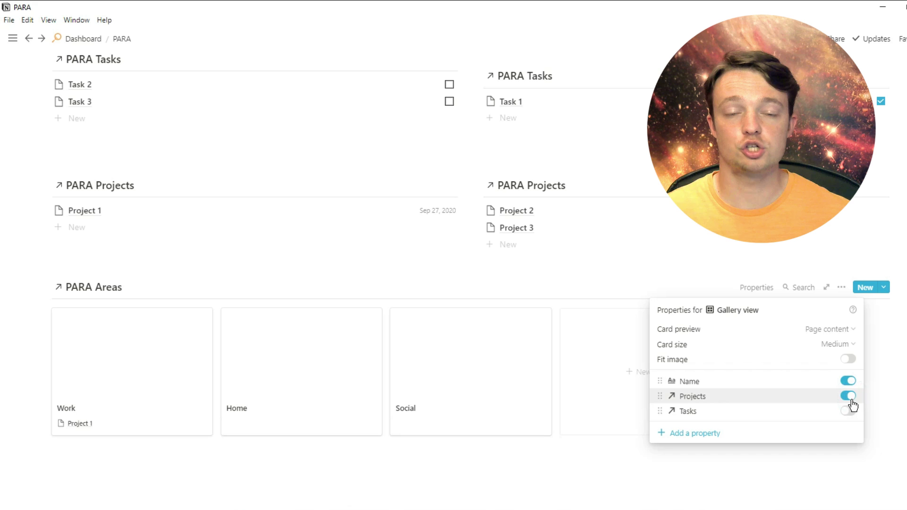
left_click(443, 447)
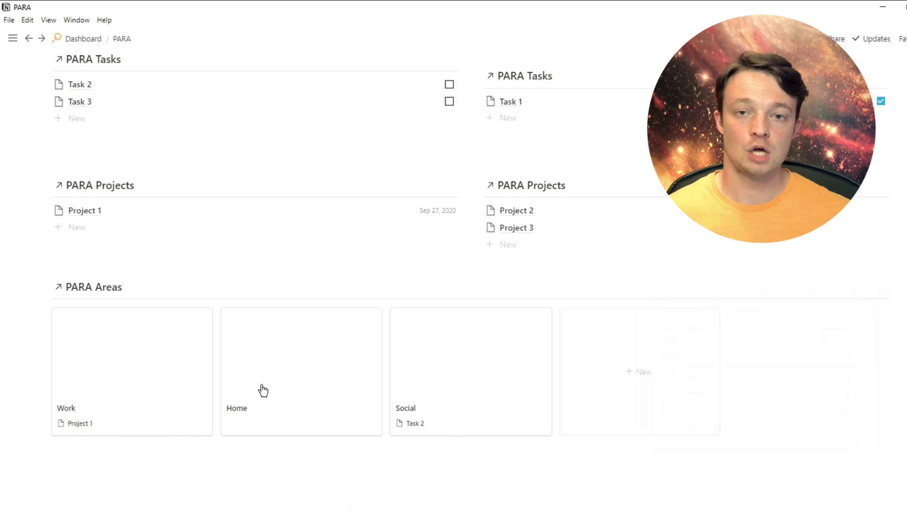
left_click(146, 365)
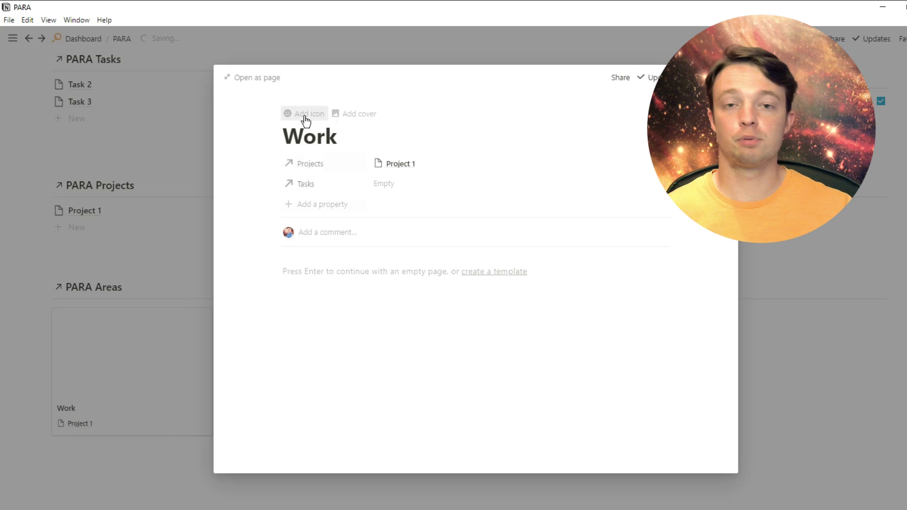
Step: Give the Work page an icon and an Unsplash laptop cover found by searching 'work'
left_click(305, 118)
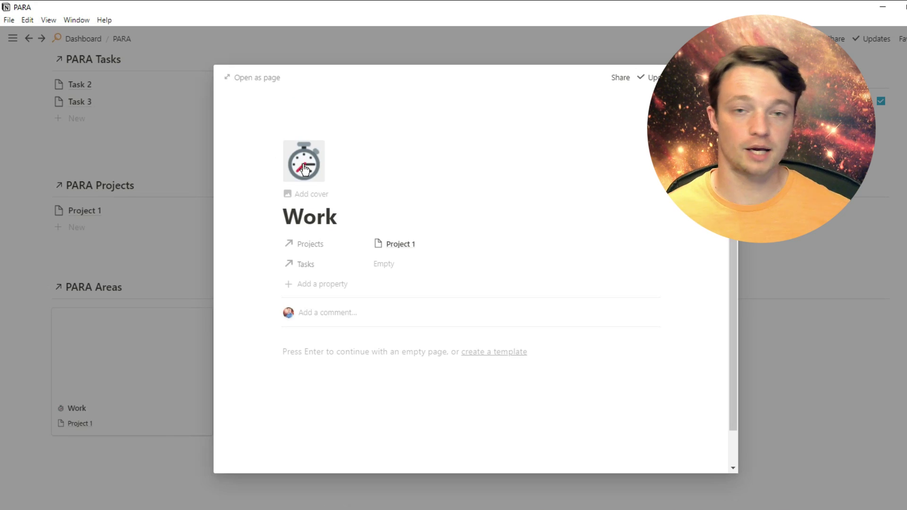
left_click(306, 194)
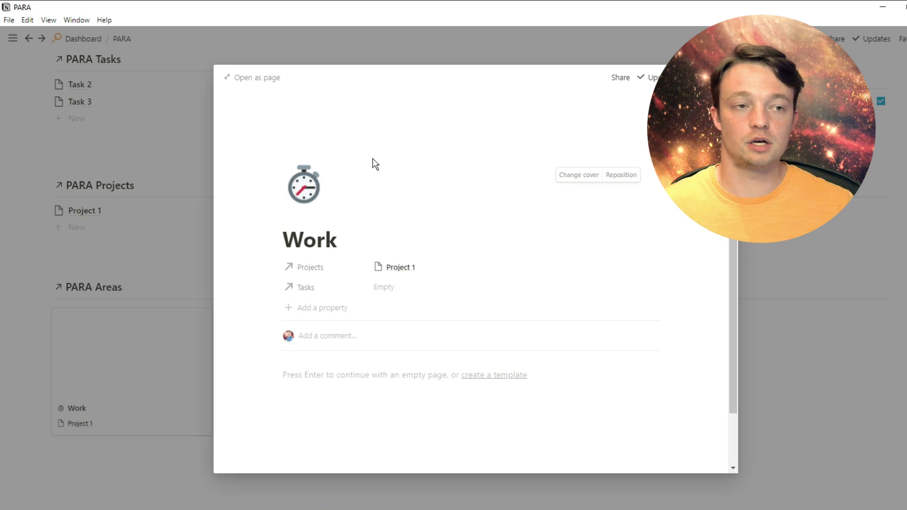
left_click(574, 177)
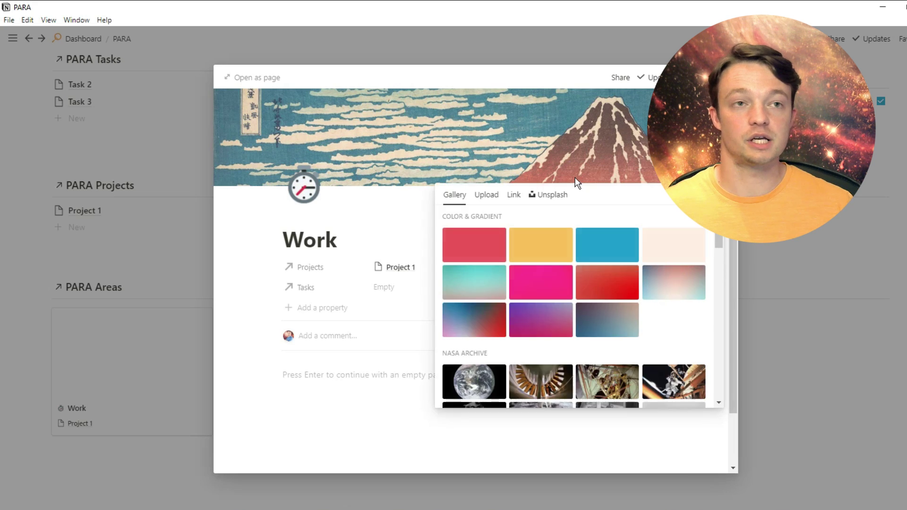
left_click(557, 199)
type("work")
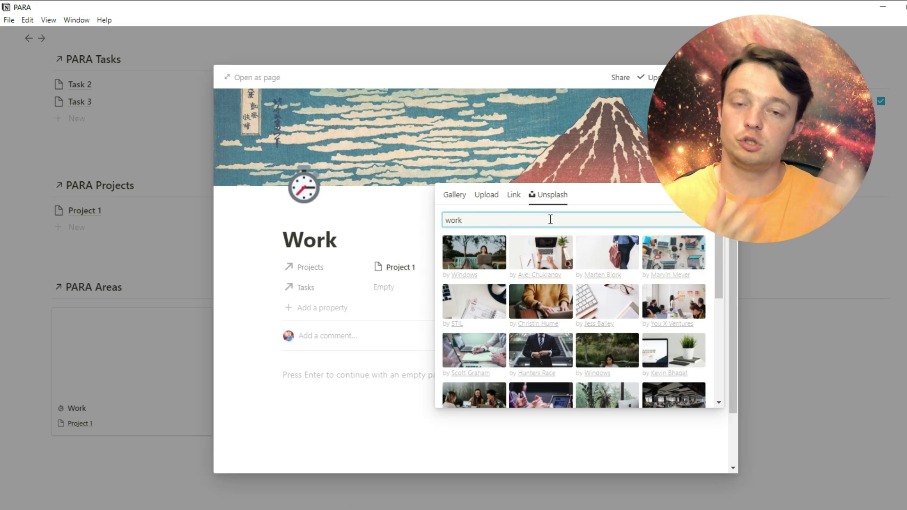
left_click(546, 257)
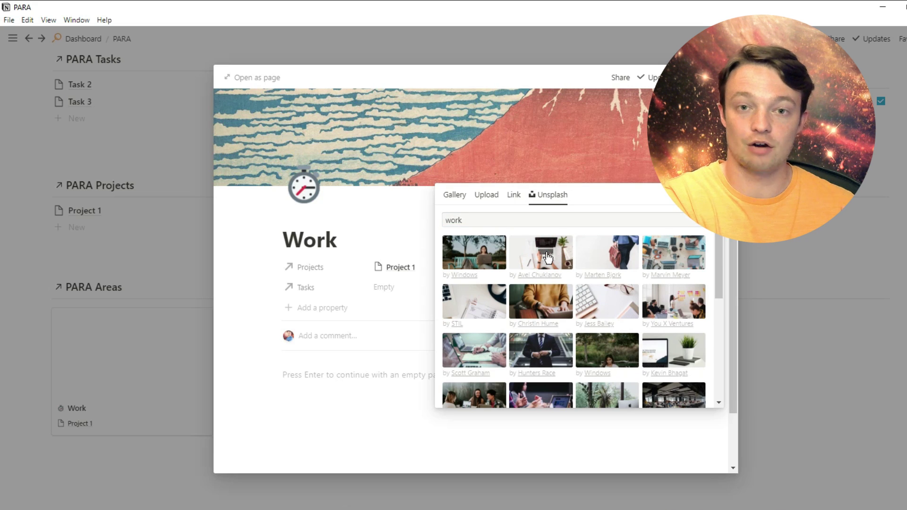
left_click(388, 239)
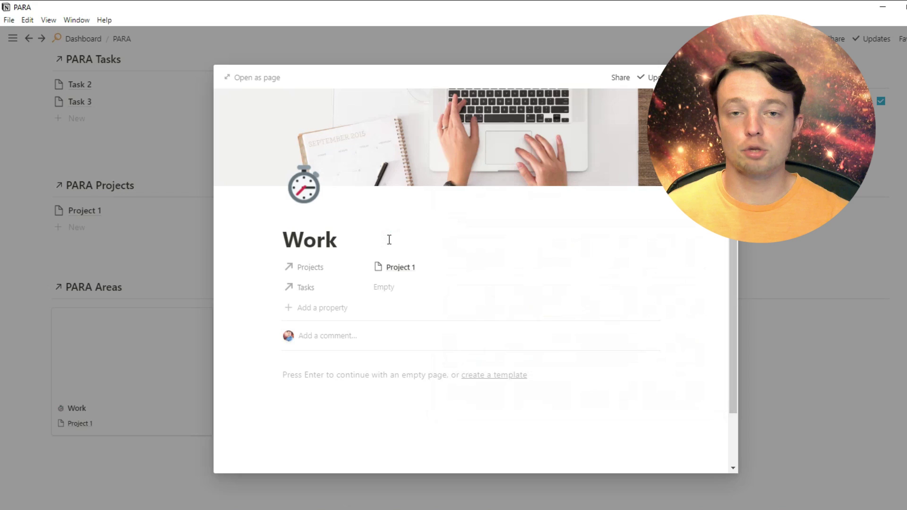
left_click(194, 250)
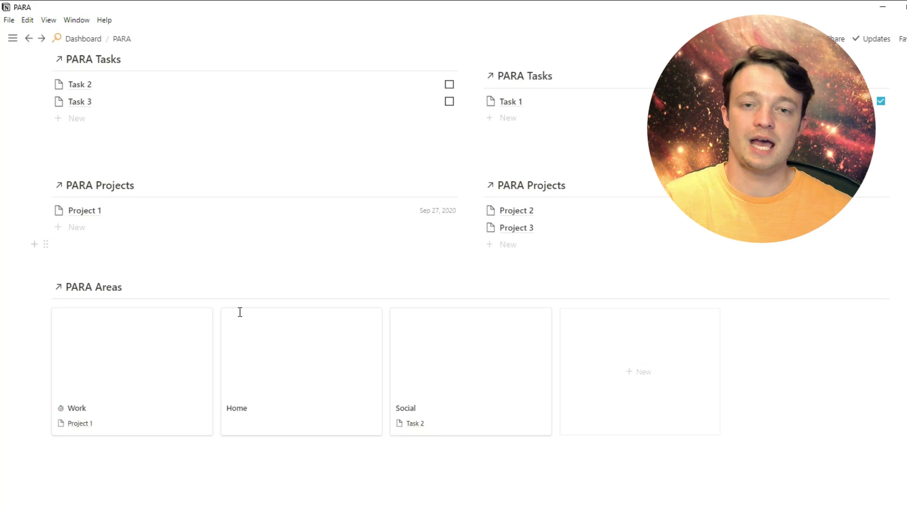
Step: Give the Home page an Unsplash modern house photo as its cover
left_click(280, 369)
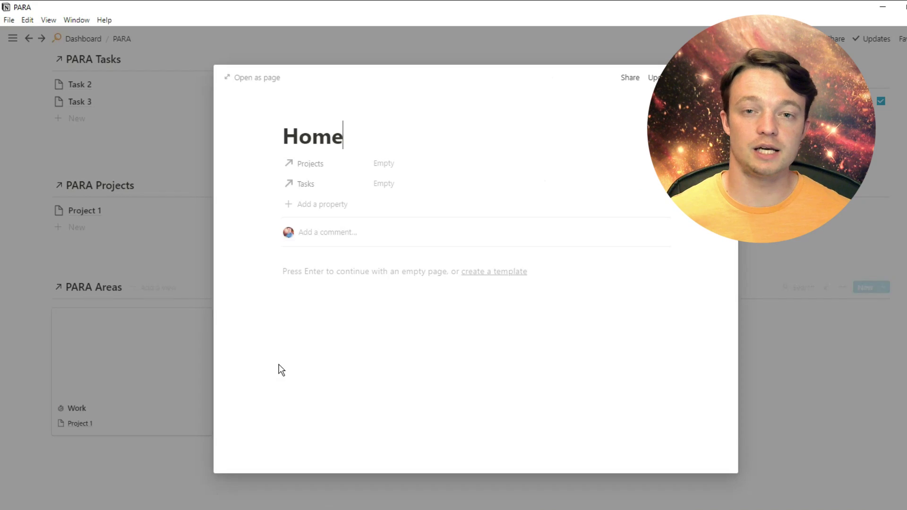
left_click(346, 118)
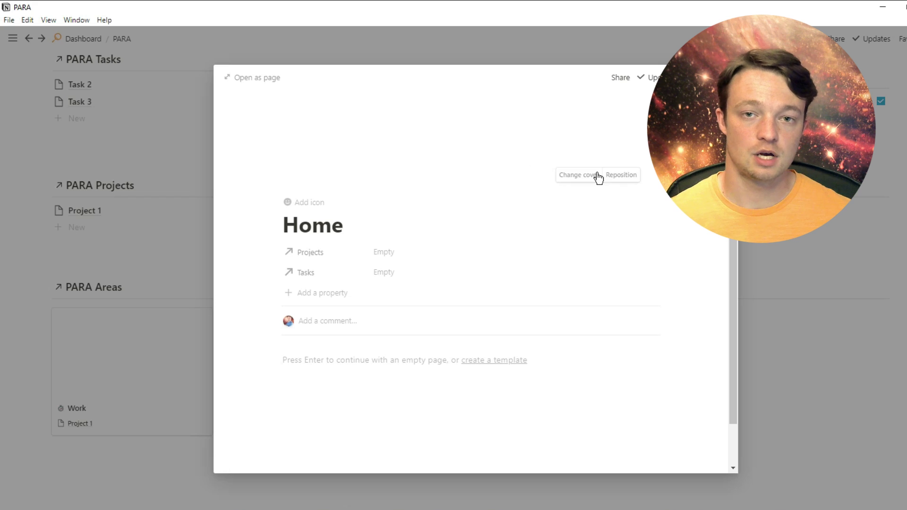
left_click(594, 175)
left_click(546, 196)
type("home")
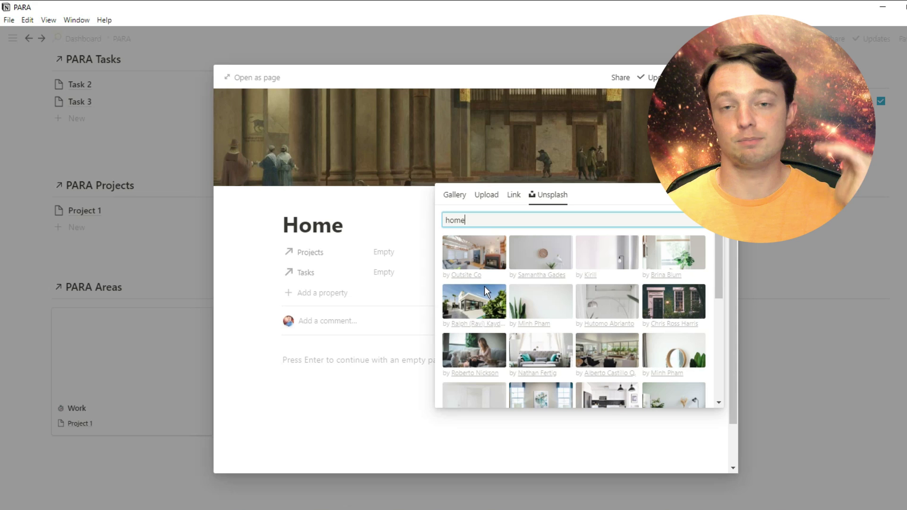
left_click(478, 303)
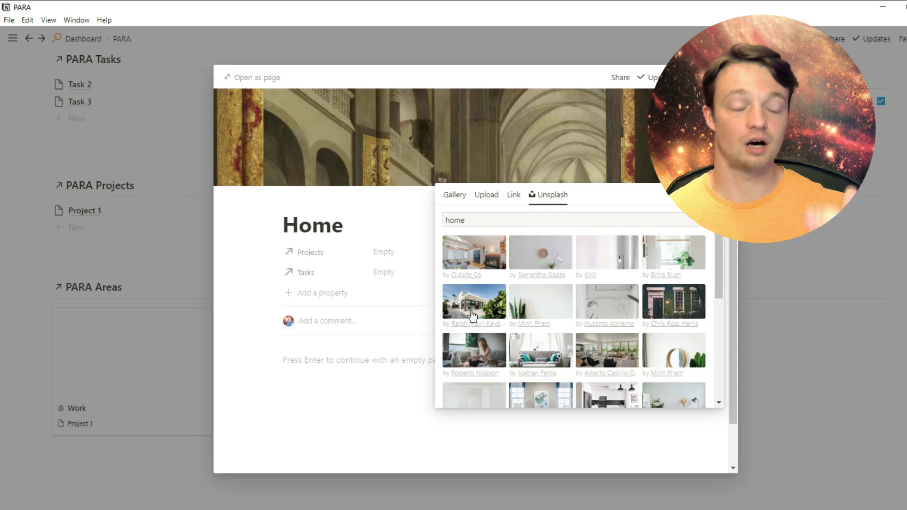
left_click(785, 257)
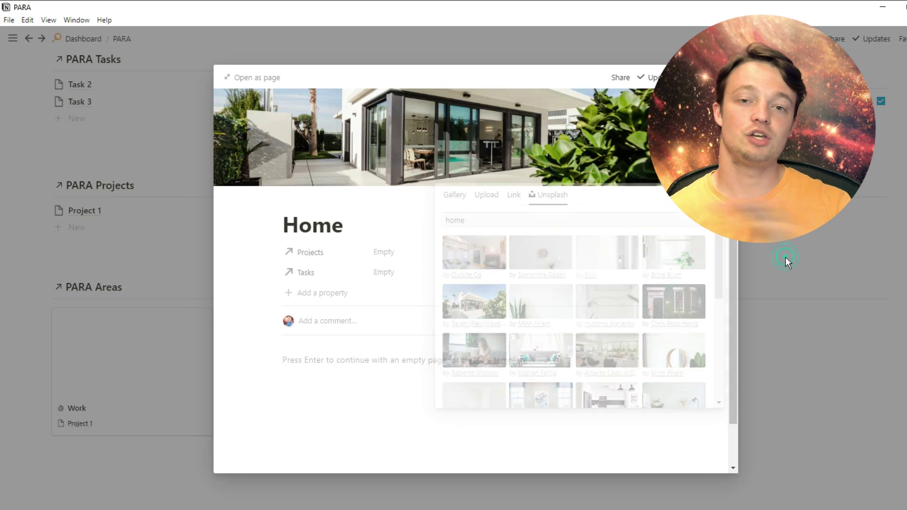
left_click(785, 257)
Step: Give the Social page an Unsplash group dinner photo as its cover
left_click(453, 381)
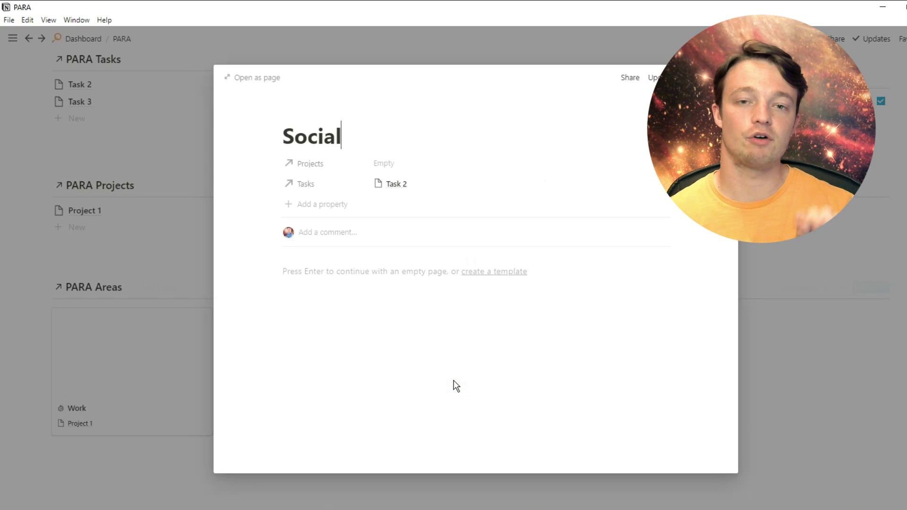
left_click(342, 115)
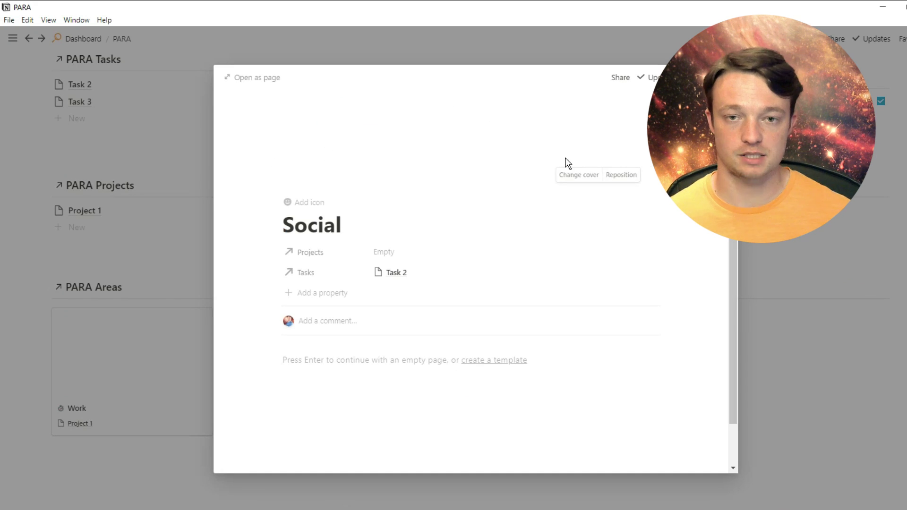
left_click(570, 174)
left_click(551, 195)
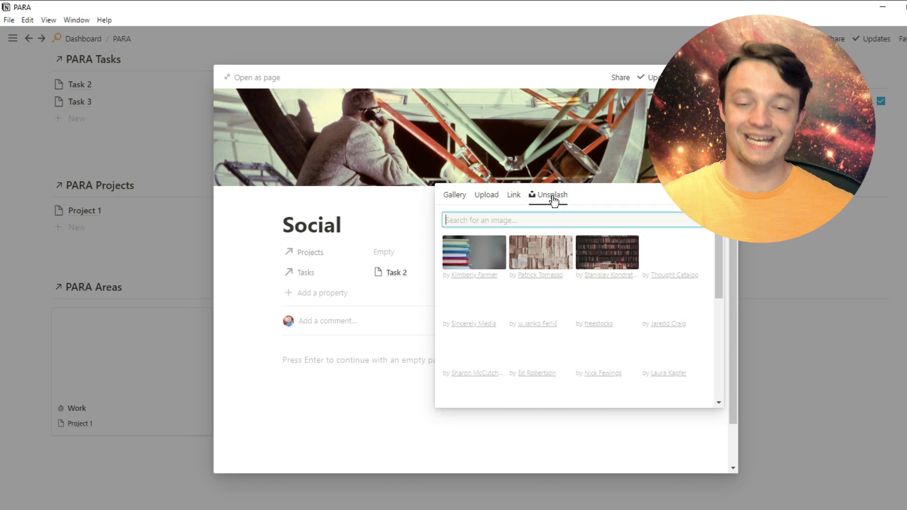
type("social")
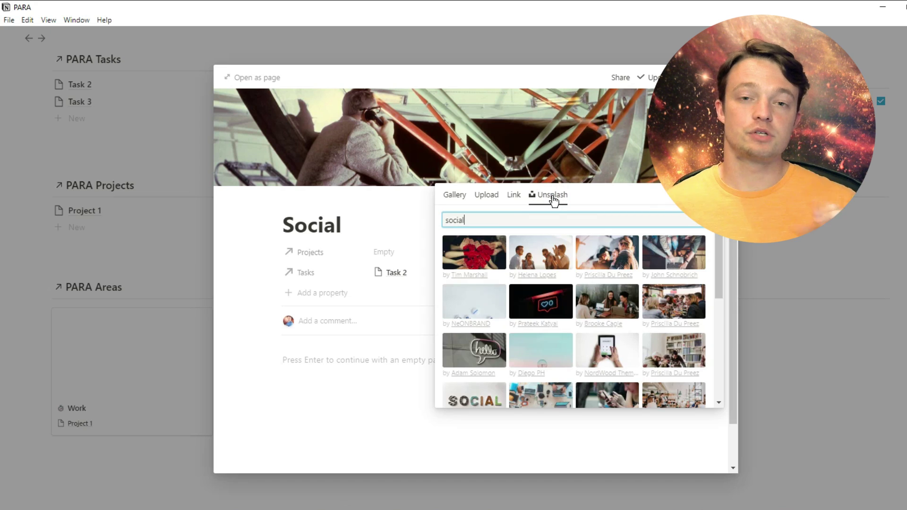
left_click(655, 304)
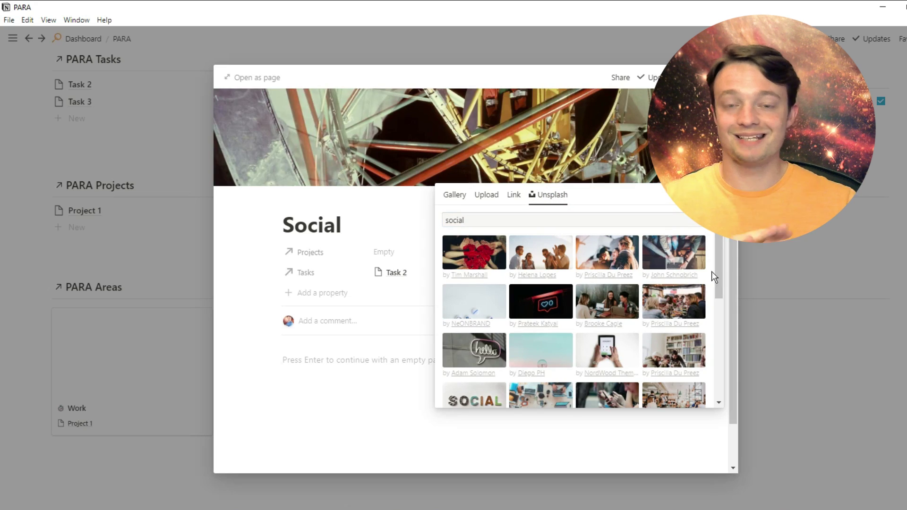
left_click(798, 261)
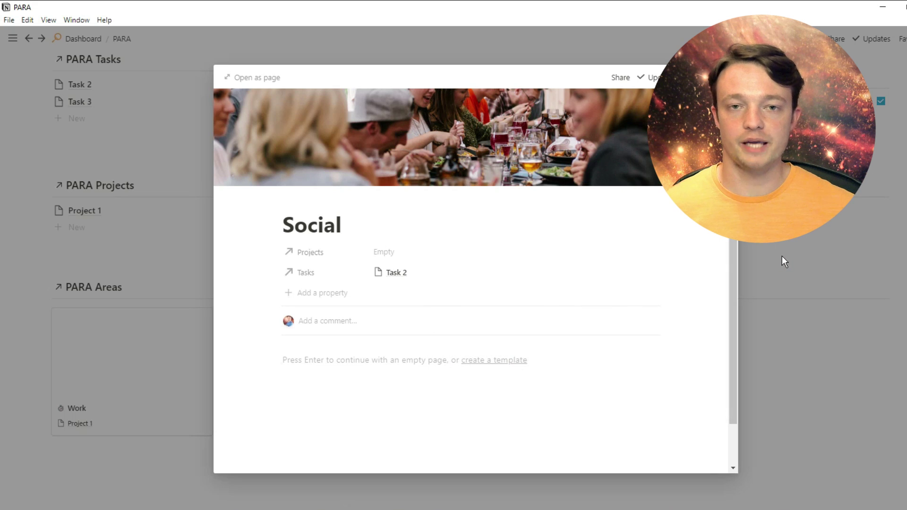
left_click(781, 256)
Step: Set the Areas gallery card preview to Page cover so Work, Home and Social show their photos
left_click(843, 289)
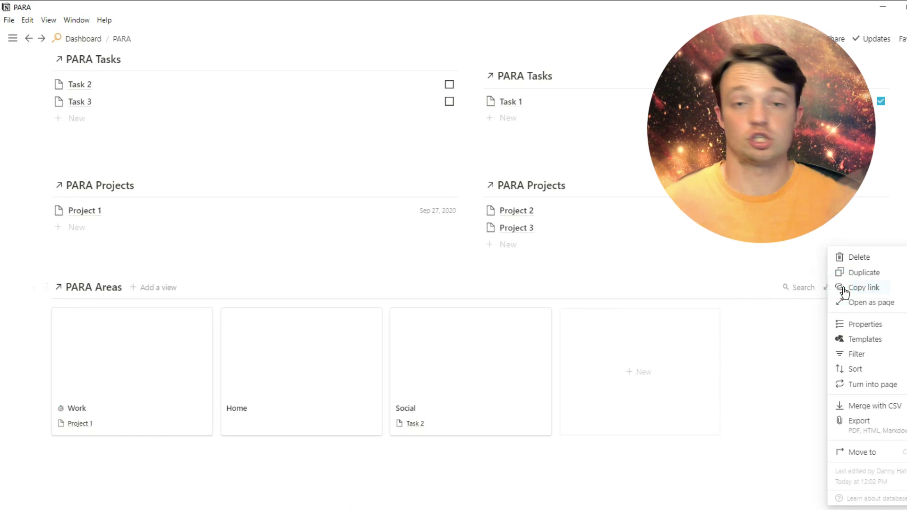
left_click(855, 321)
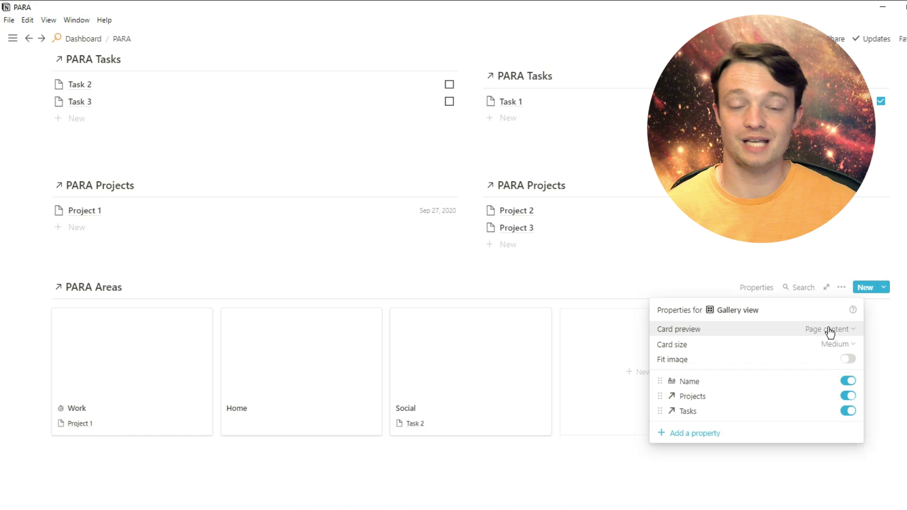
left_click(829, 330)
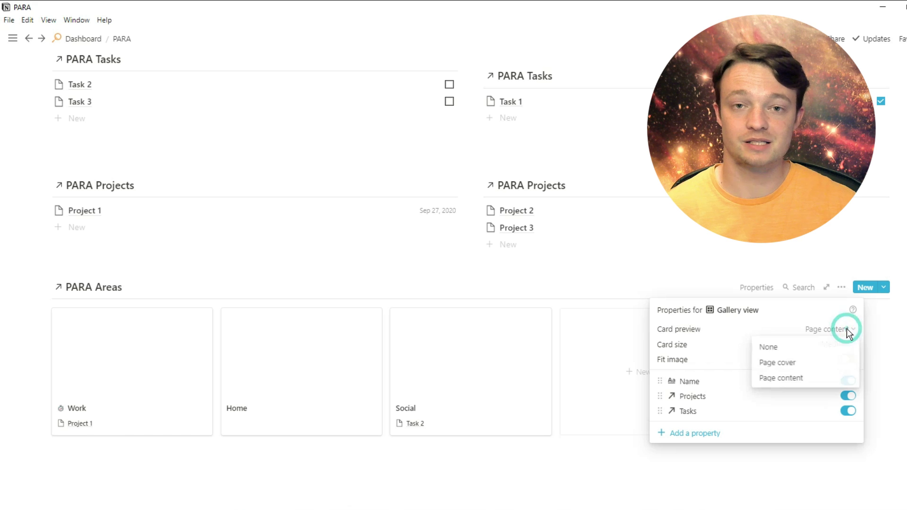
left_click(789, 364)
left_click(748, 276)
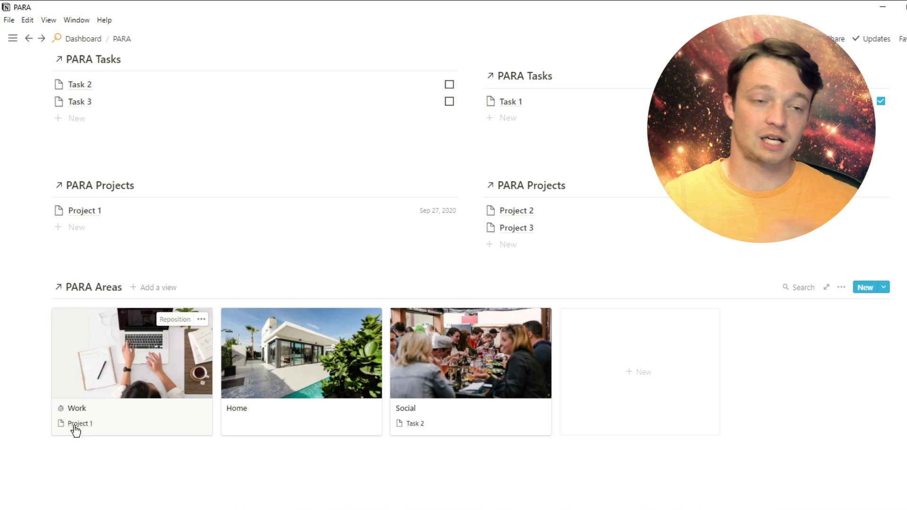
scroll(426, 423, "up", 2)
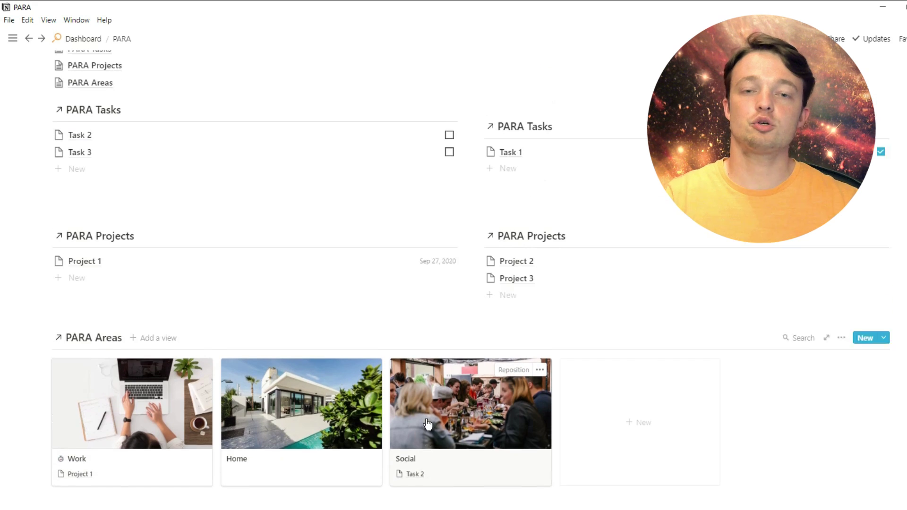